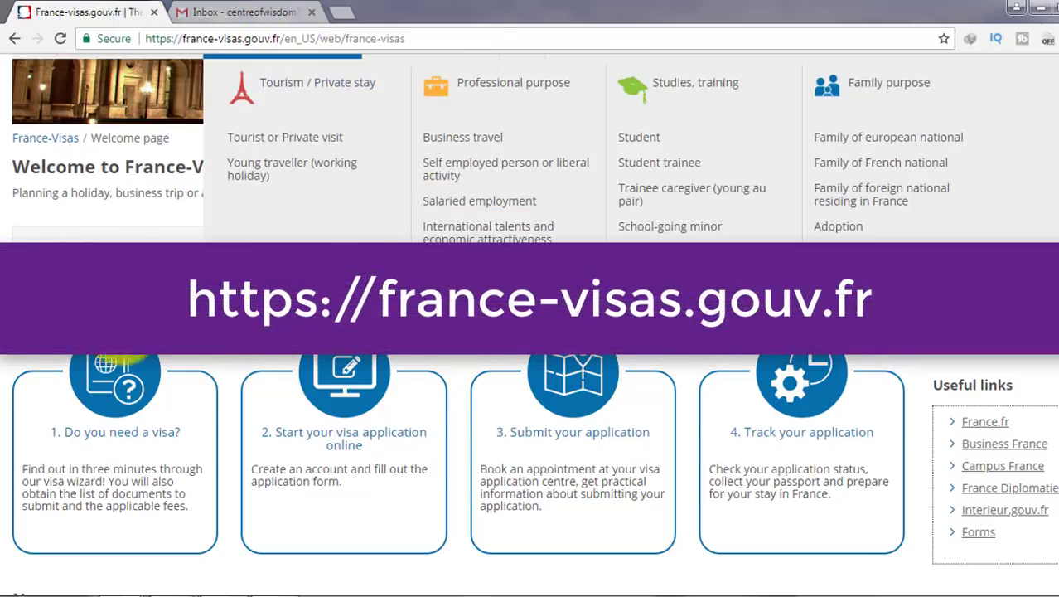
Check the language choices offered on the France-Visas welcome page.
{"action": "scroll", "coordinate": [33, 297], "scroll_direction": "down", "scroll_amount": 1}
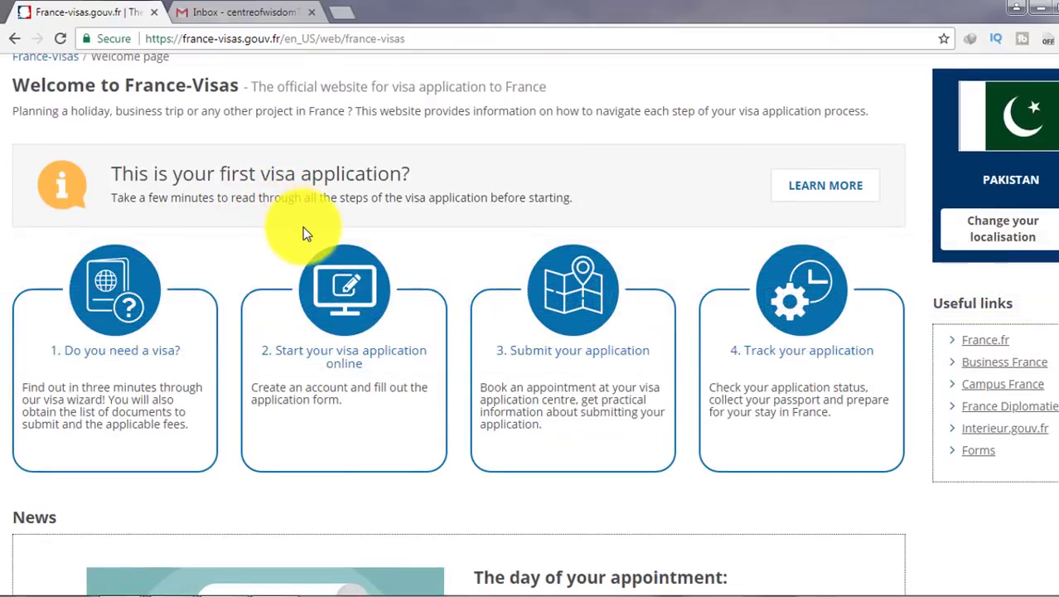
{"action": "scroll", "coordinate": [650, 276], "scroll_direction": "up", "scroll_amount": 3}
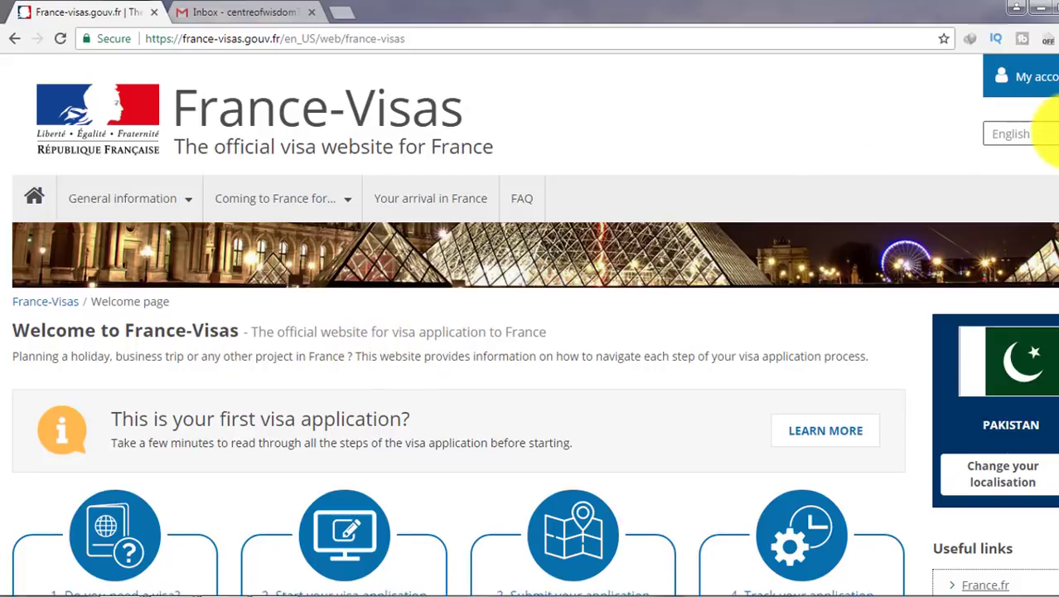
{"action": "left_click", "coordinate": [1024, 134]}
{"action": "left_click", "coordinate": [986, 188]}
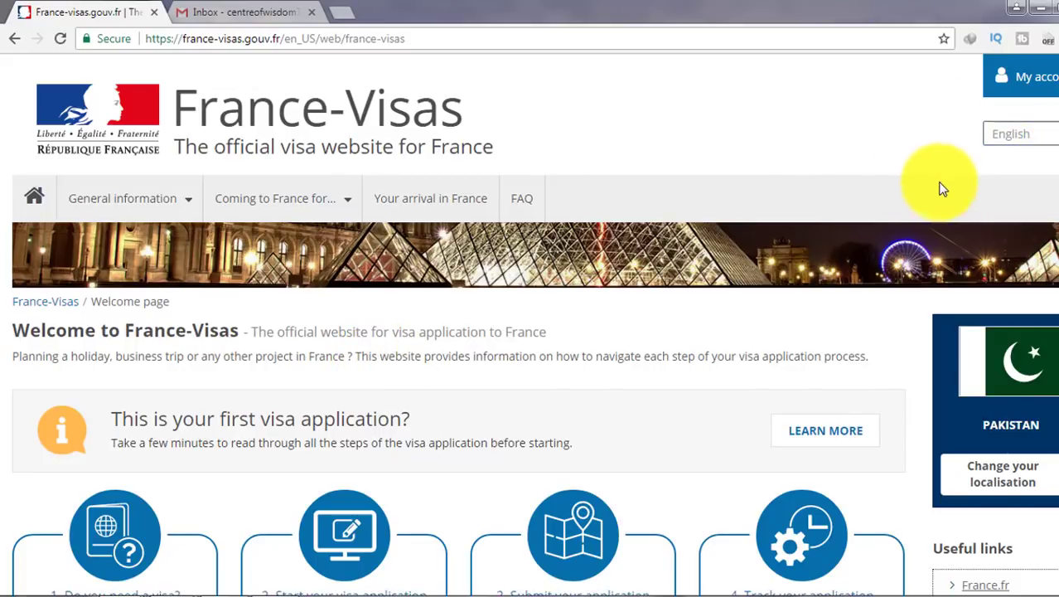
Open the section for starting a visa application online and access its account creation and login page.
{"action": "scroll", "coordinate": [521, 114], "scroll_direction": "down", "scroll_amount": 1}
{"action": "scroll", "coordinate": [504, 190], "scroll_direction": "down", "scroll_amount": 2}
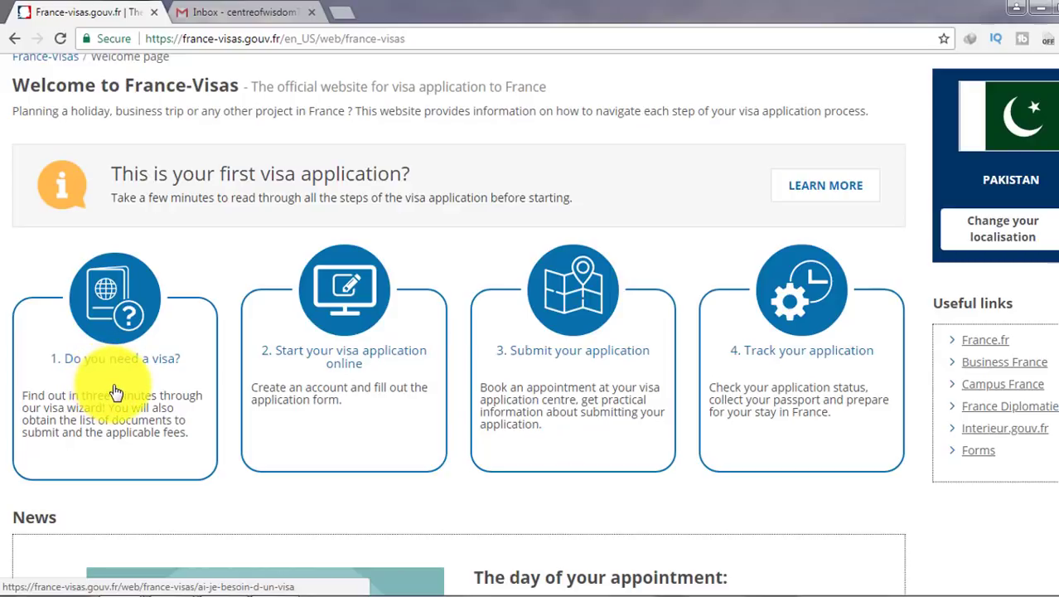
{"action": "left_click", "coordinate": [331, 383]}
{"action": "scroll", "coordinate": [322, 379], "scroll_direction": "down", "scroll_amount": 3}
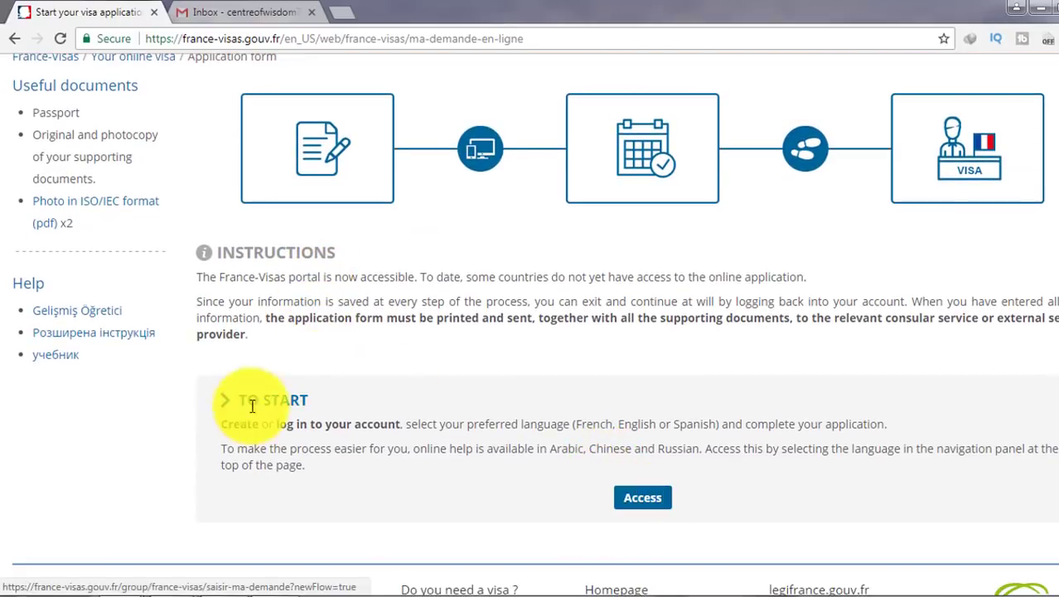
{"action": "left_click_drag", "start_coordinate": [237, 400], "coordinate": [309, 399]}
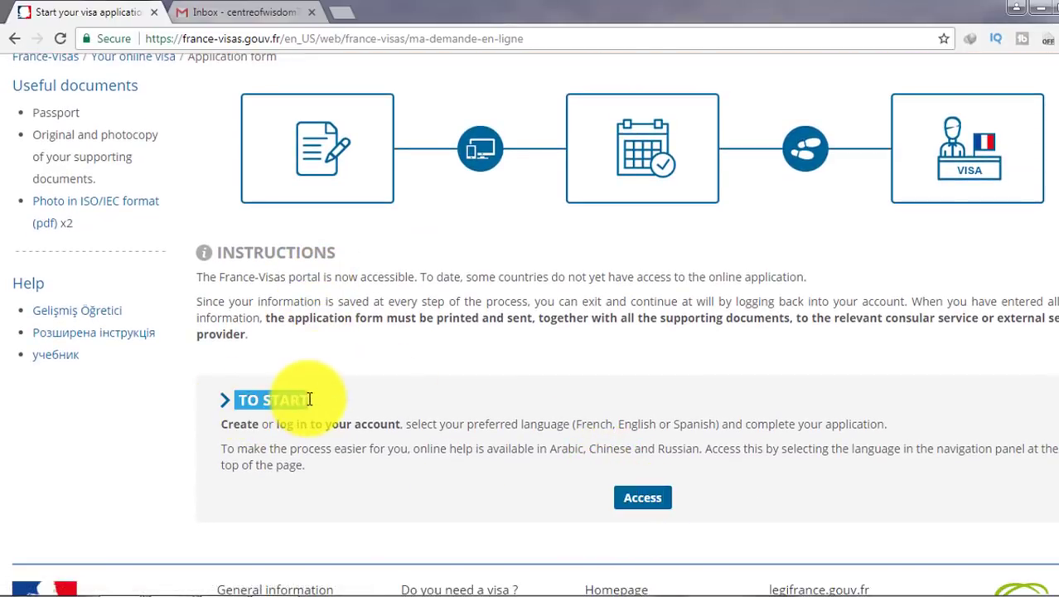
{"action": "left_click", "coordinate": [642, 499]}
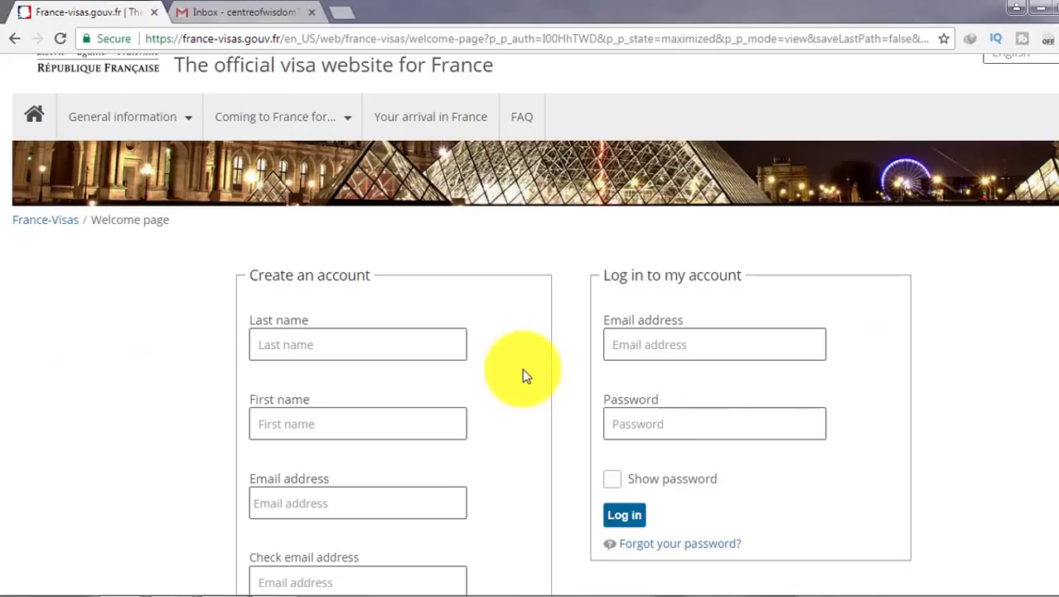
Examine the account creation form, including the application language choice and the text verification field.
{"action": "scroll", "coordinate": [524, 373], "scroll_direction": "down", "scroll_amount": 1}
{"action": "scroll", "coordinate": [522, 376], "scroll_direction": "down", "scroll_amount": 1}
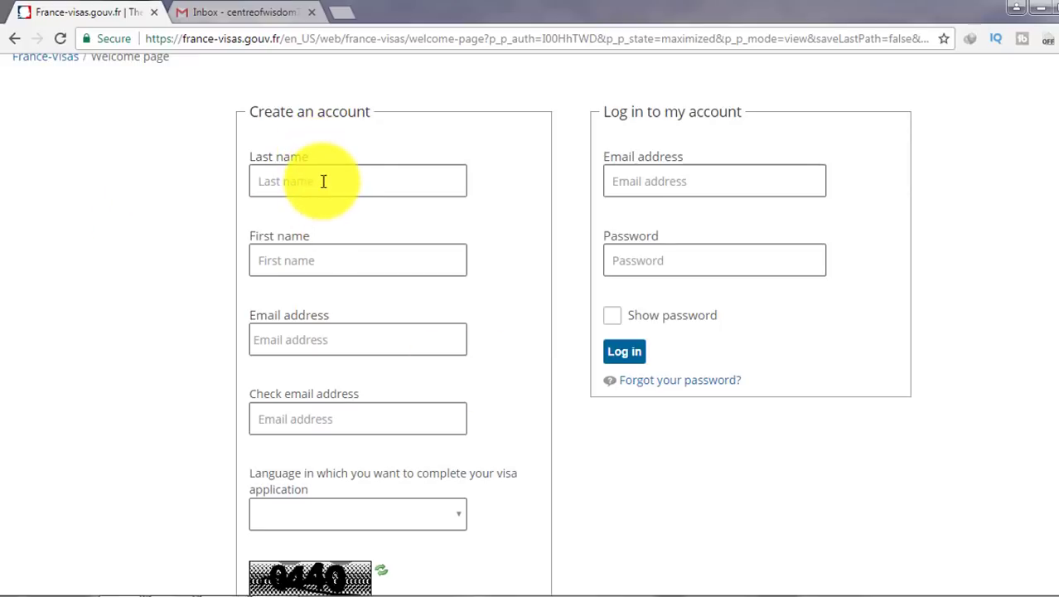
{"action": "scroll", "coordinate": [340, 338], "scroll_direction": "down", "scroll_amount": 1}
{"action": "scroll", "coordinate": [331, 336], "scroll_direction": "down", "scroll_amount": 1}
{"action": "left_click", "coordinate": [338, 362]}
{"action": "left_click", "coordinate": [339, 365]}
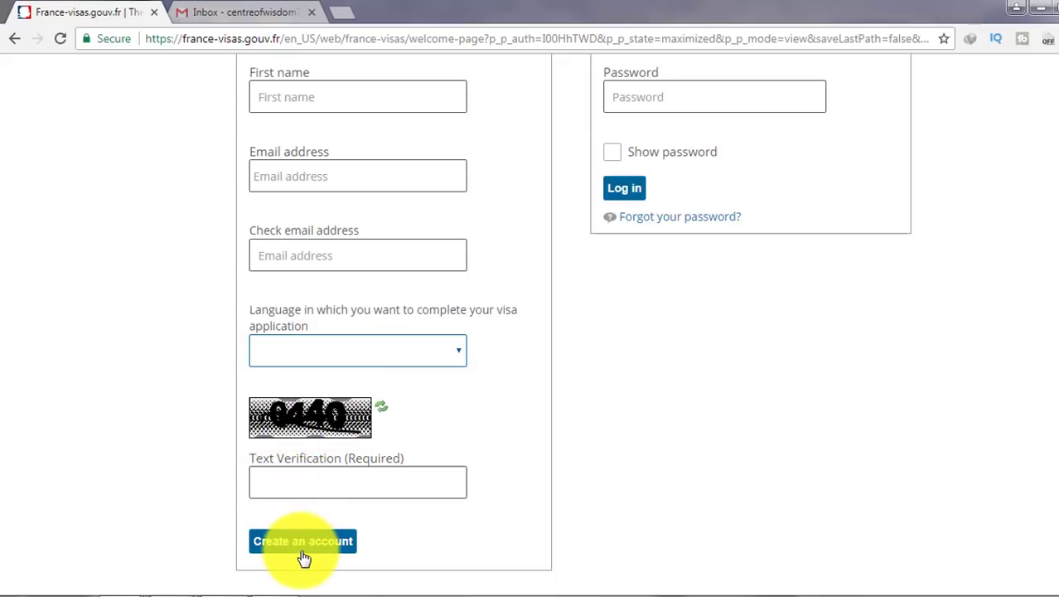
{"action": "scroll", "coordinate": [452, 418], "scroll_direction": "up", "scroll_amount": 4}
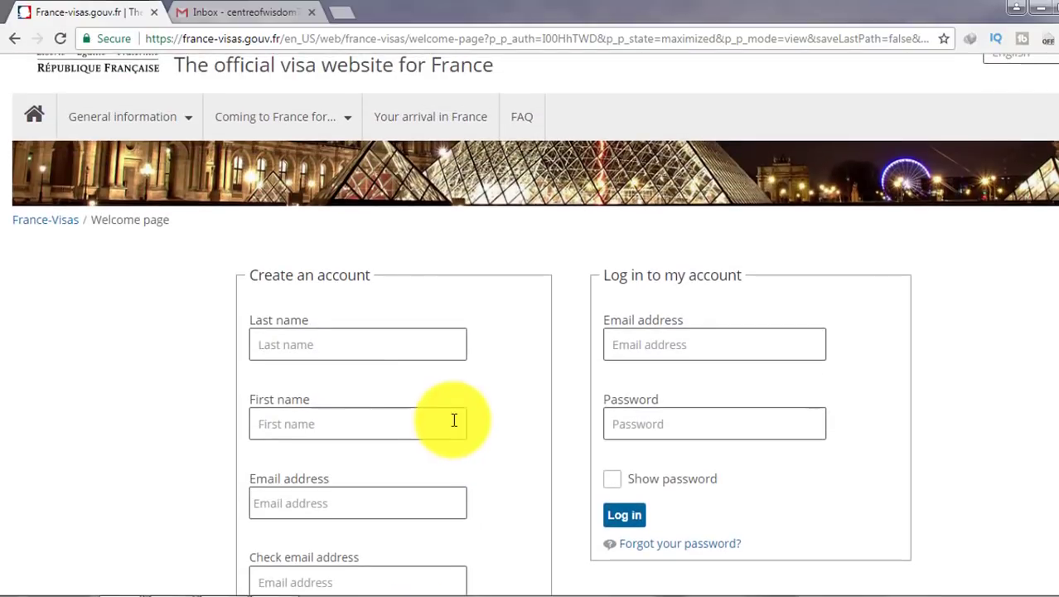
Switch to Gmail, open the France-Visas email confirmation message and highlight its verification code.
{"action": "left_click", "coordinate": [212, 12]}
{"action": "left_click", "coordinate": [497, 237]}
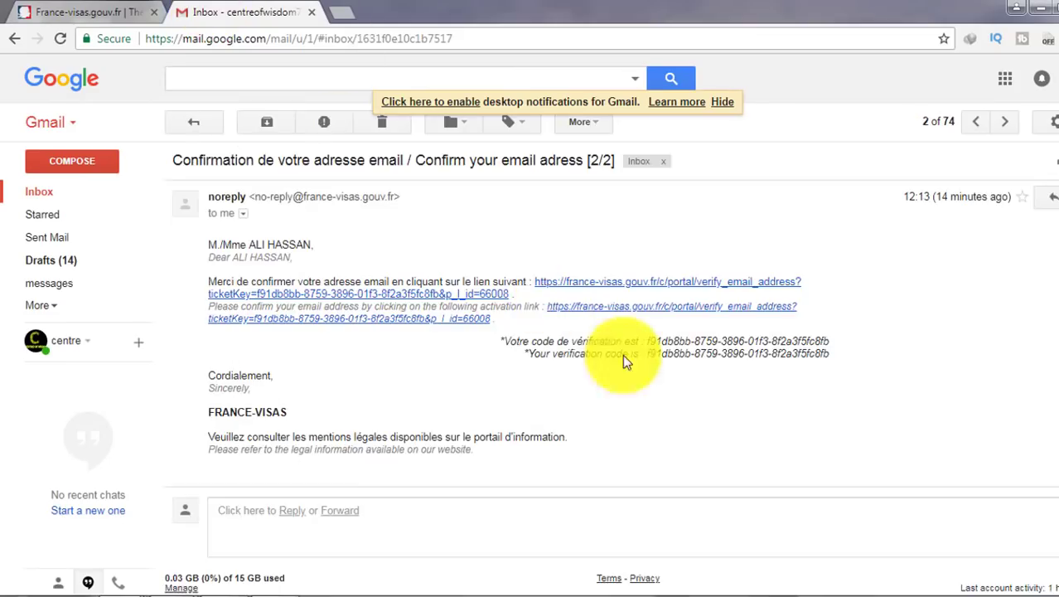
{"action": "left_click_drag", "start_coordinate": [647, 356], "coordinate": [822, 357]}
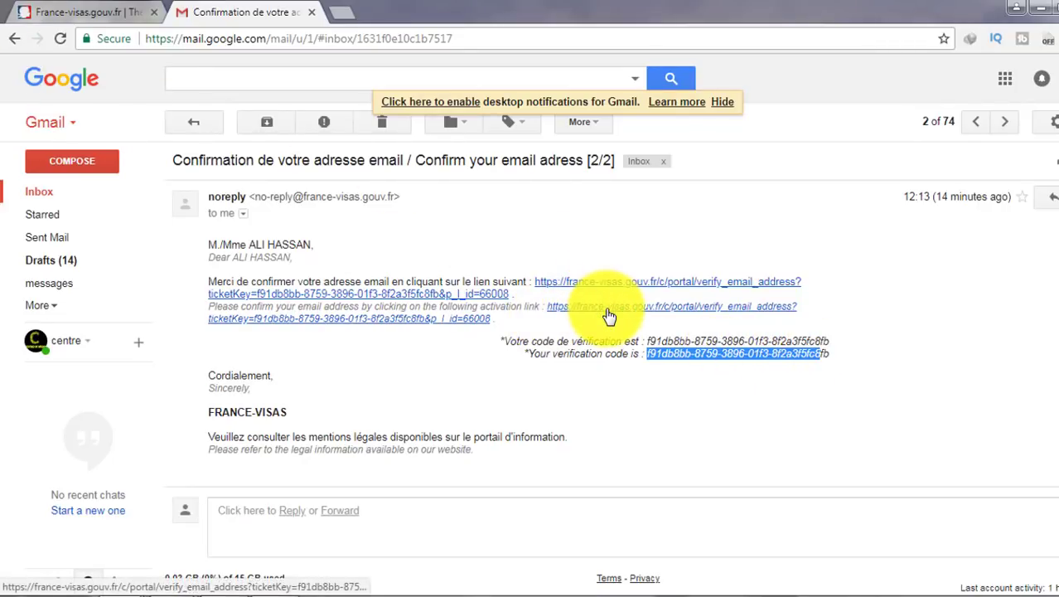
Return to the France-Visas site and log in with the account's email address and password.
{"action": "left_click", "coordinate": [98, 8]}
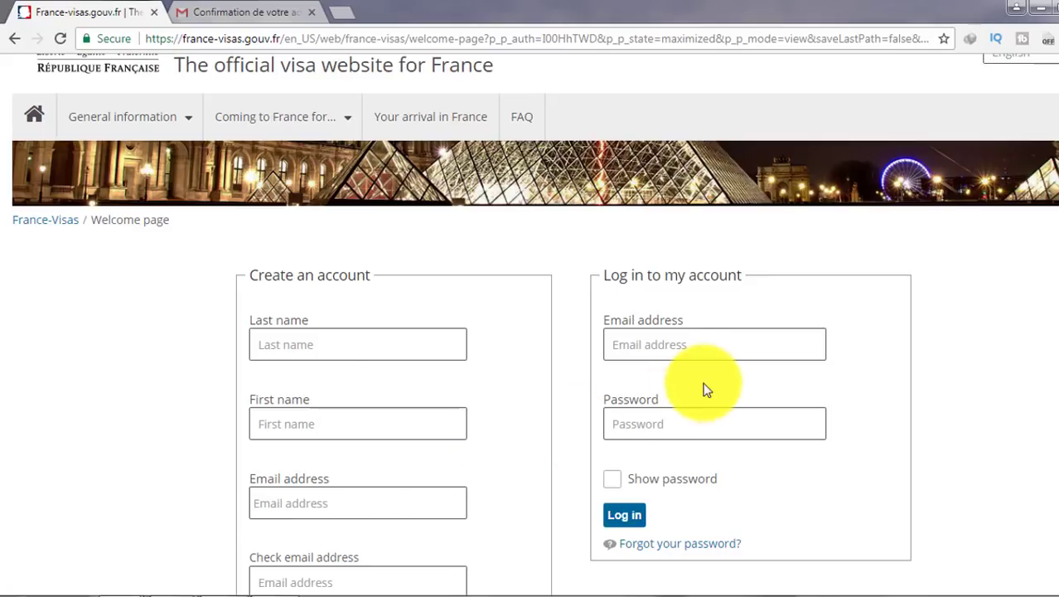
{"action": "scroll", "coordinate": [694, 331], "scroll_direction": "down", "scroll_amount": 1}
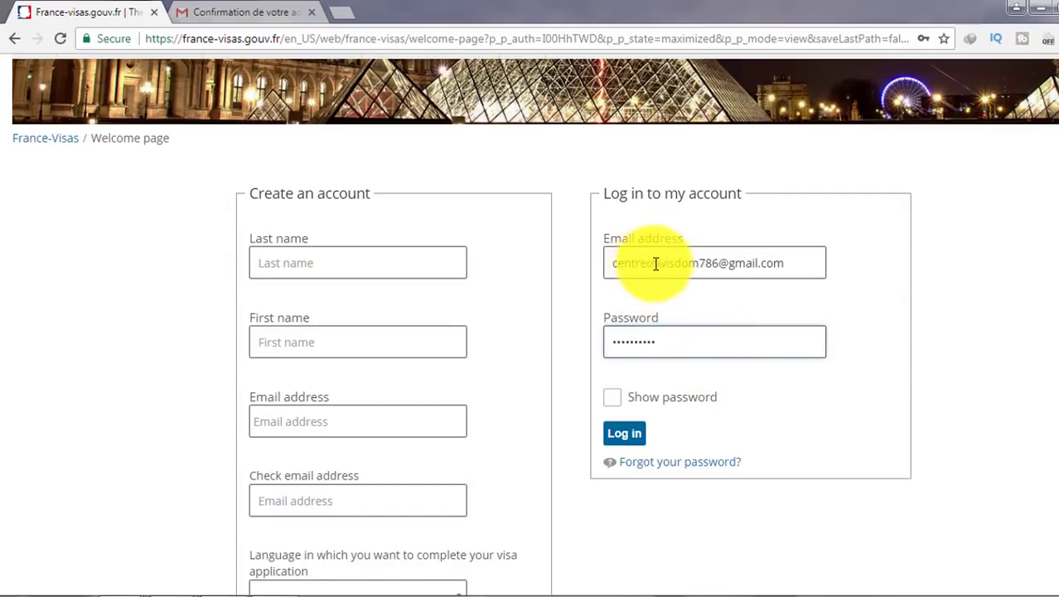
{"action": "left_click", "coordinate": [628, 436]}
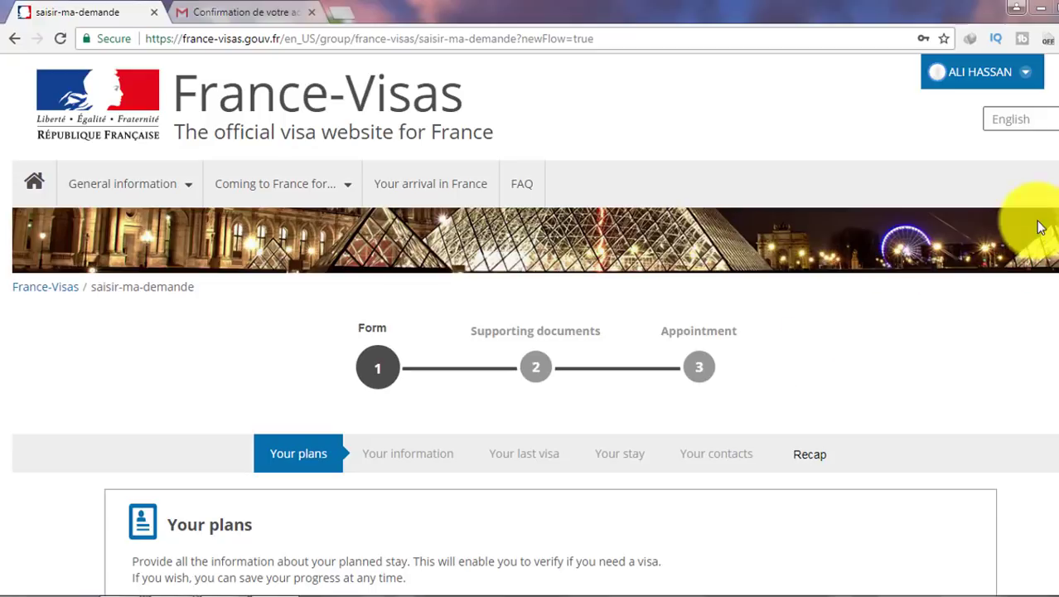
Check the place of submission choices and set the requested visa type to Short-stay (≤ 90 days).
{"action": "scroll", "coordinate": [1052, 214], "scroll_direction": "down", "scroll_amount": 2}
{"action": "scroll", "coordinate": [534, 324], "scroll_direction": "down", "scroll_amount": 4}
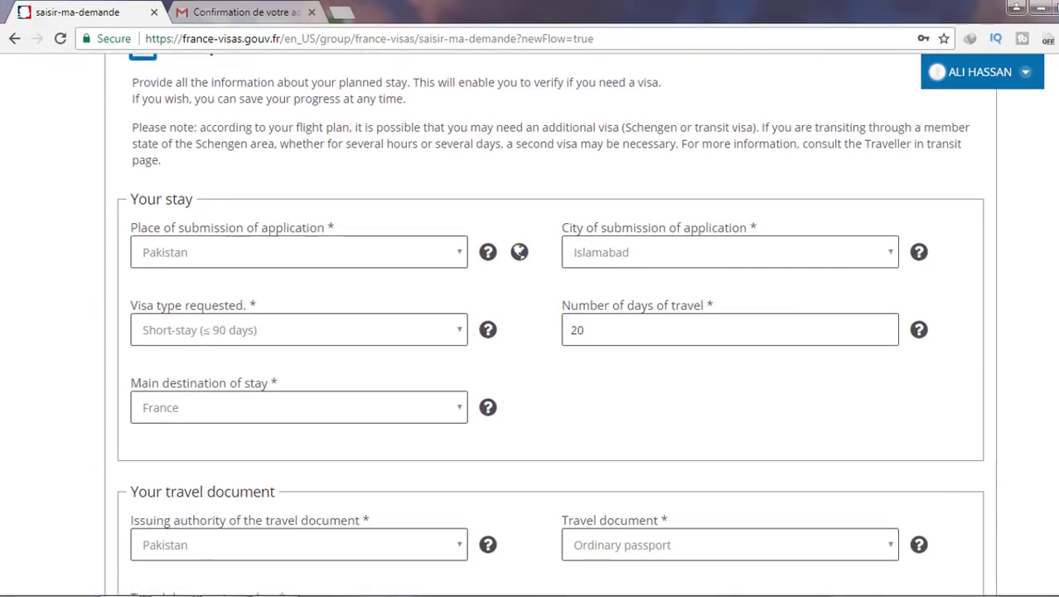
{"action": "left_click", "coordinate": [253, 266]}
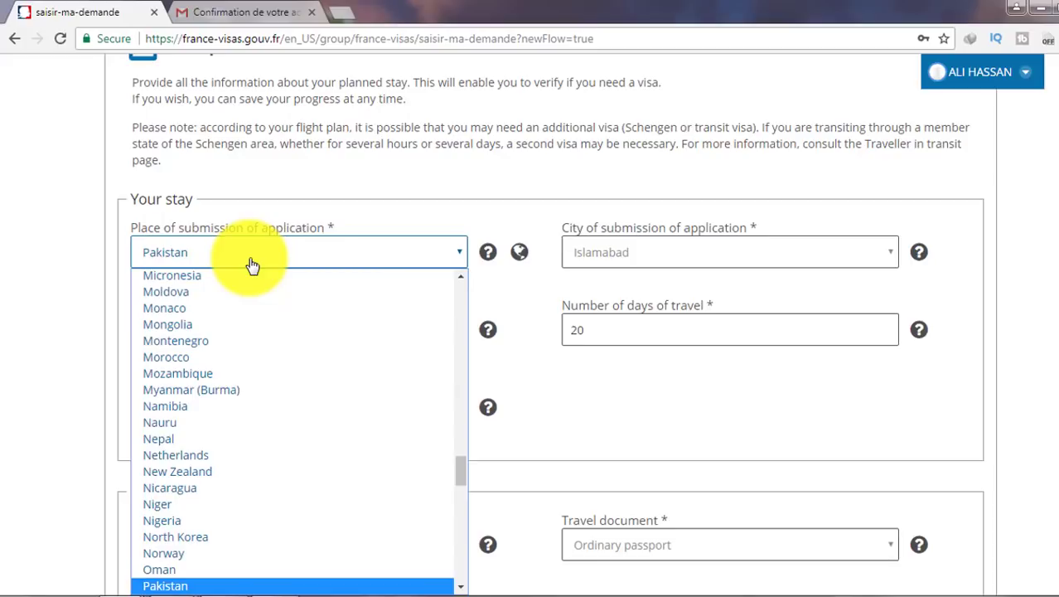
{"action": "left_click", "coordinate": [252, 265]}
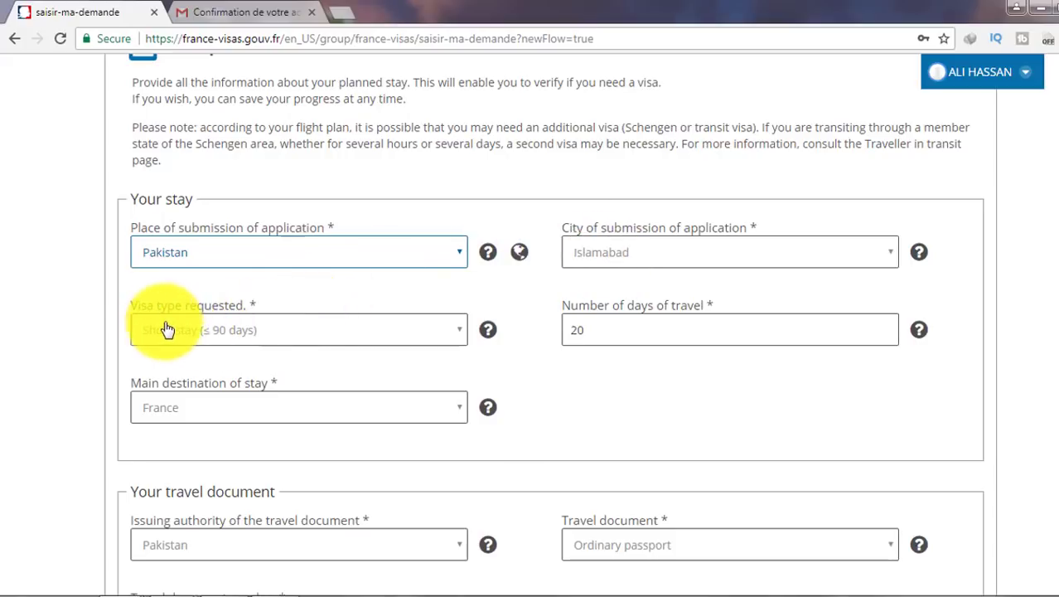
{"action": "left_click", "coordinate": [209, 337]}
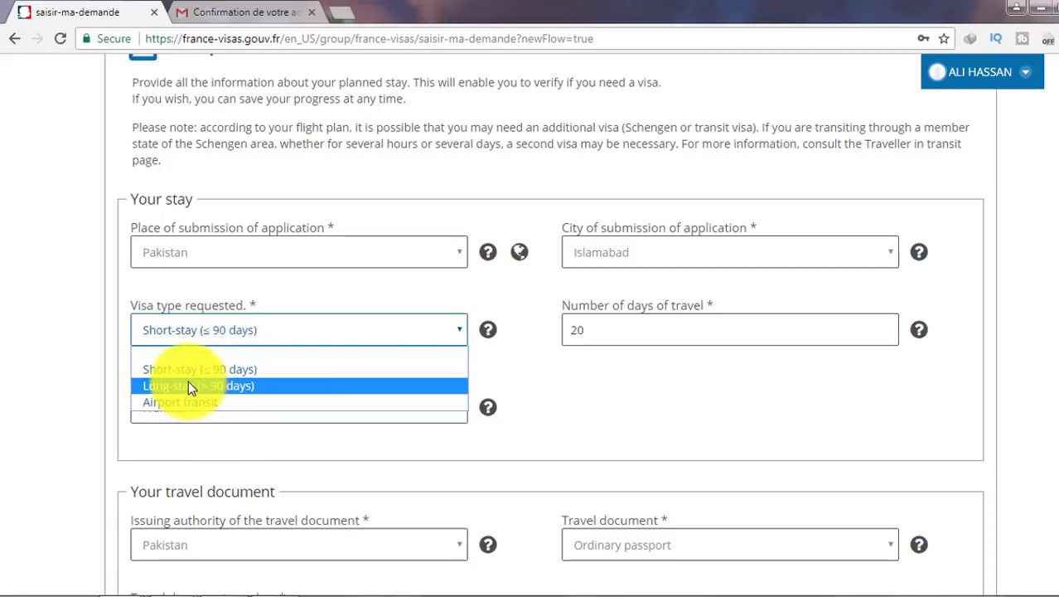
{"action": "left_click", "coordinate": [197, 370]}
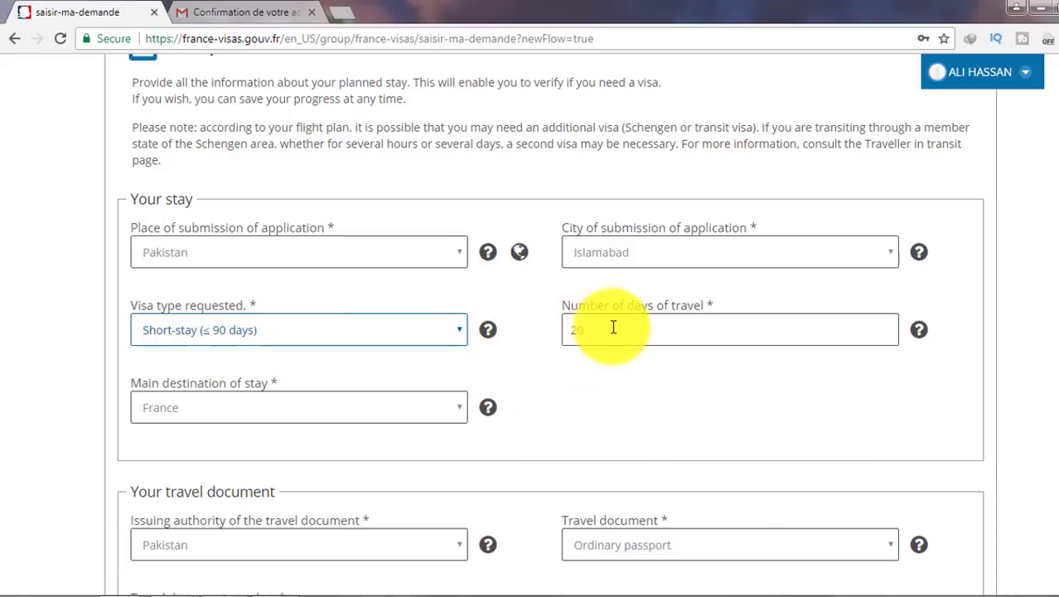
Set the number of days of travel to 20 and the main destination of stay to France.
{"action": "double_click", "coordinate": [589, 330]}
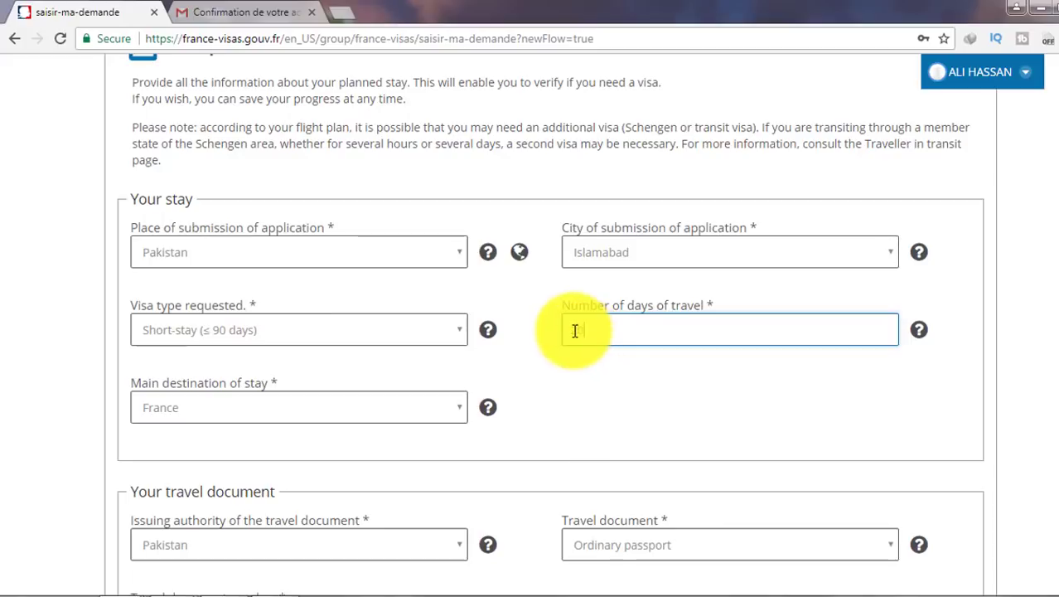
{"action": "scroll", "coordinate": [576, 342], "scroll_direction": "down", "scroll_amount": 1}
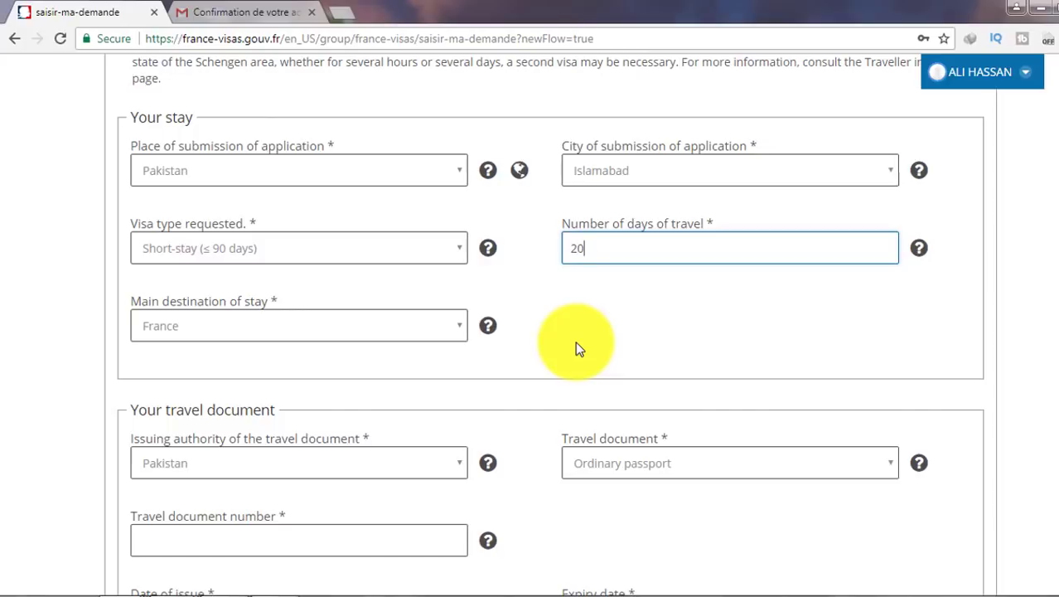
{"action": "double_click", "coordinate": [573, 248]}
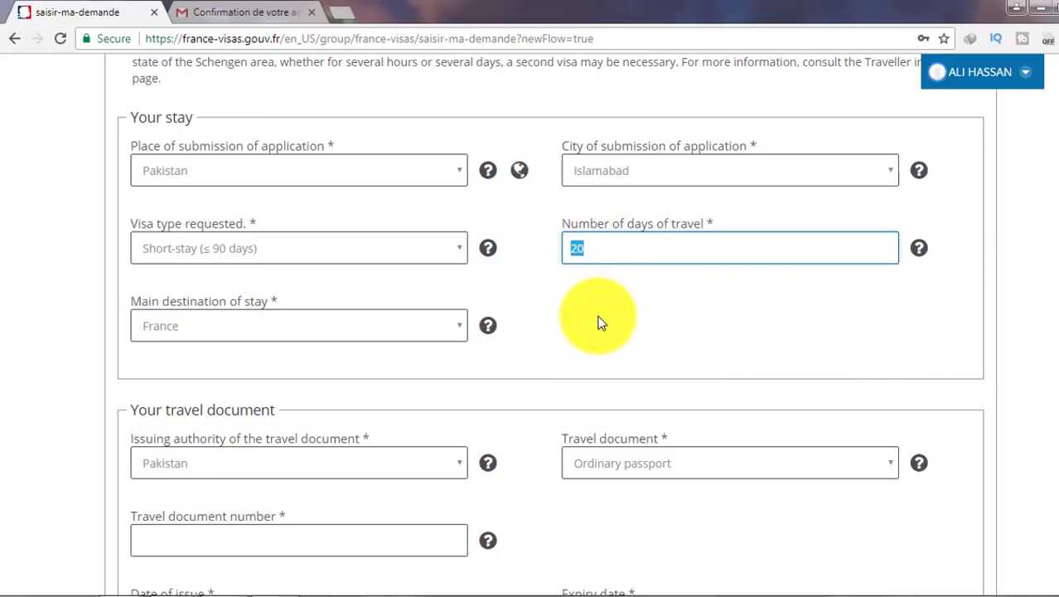
{"action": "scroll", "coordinate": [601, 323], "scroll_direction": "down", "scroll_amount": 1}
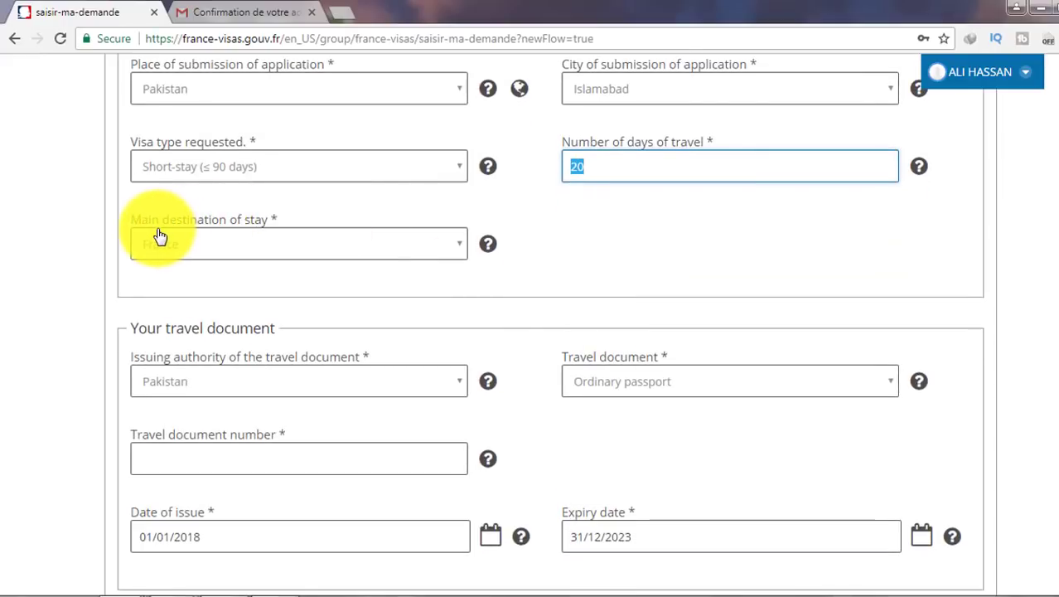
{"action": "left_click", "coordinate": [378, 240]}
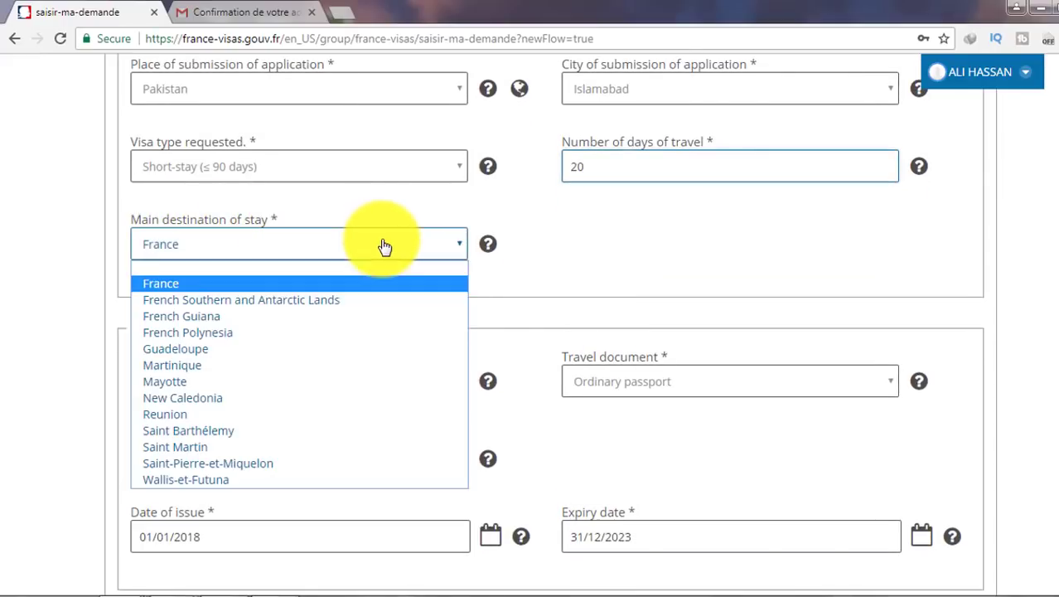
{"action": "left_click", "coordinate": [275, 284]}
Check the choices for the travel document's issuing authority and for the passport type.
{"action": "scroll", "coordinate": [282, 286], "scroll_direction": "down", "scroll_amount": 3}
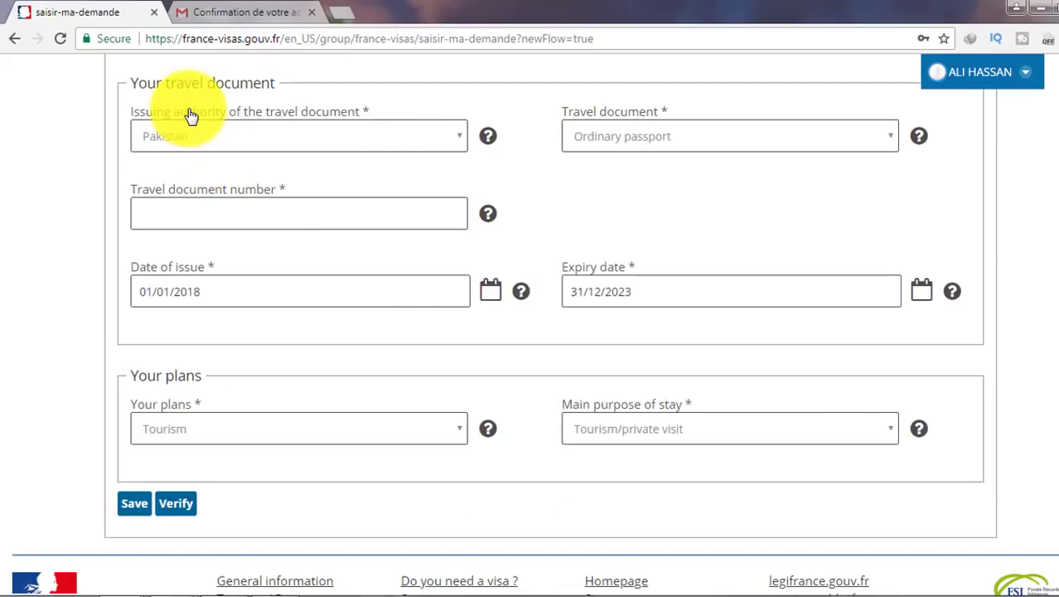
{"action": "left_click", "coordinate": [339, 136]}
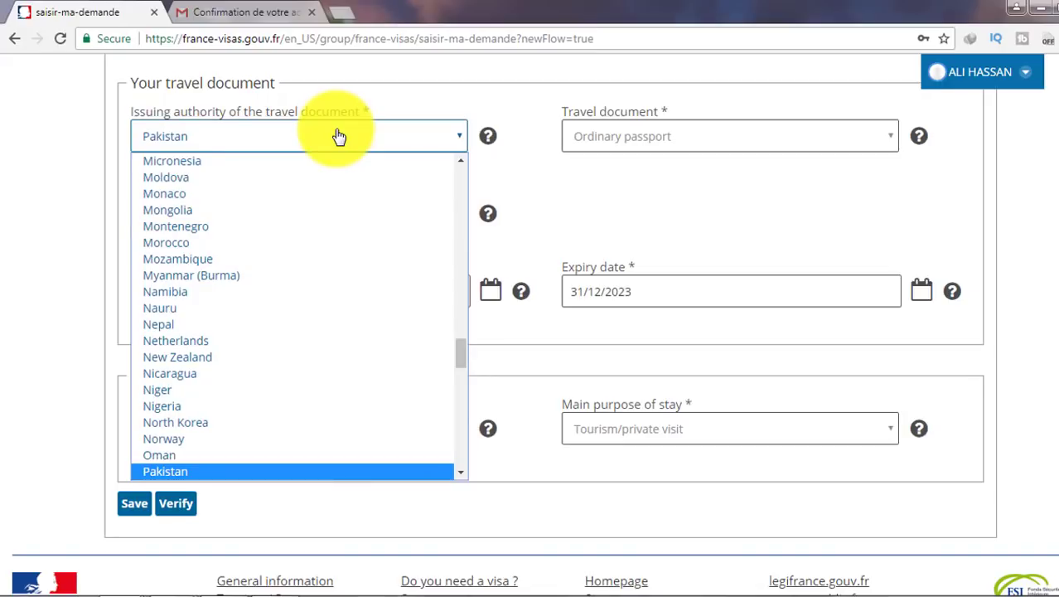
{"action": "left_click", "coordinate": [339, 136]}
{"action": "left_click", "coordinate": [635, 149]}
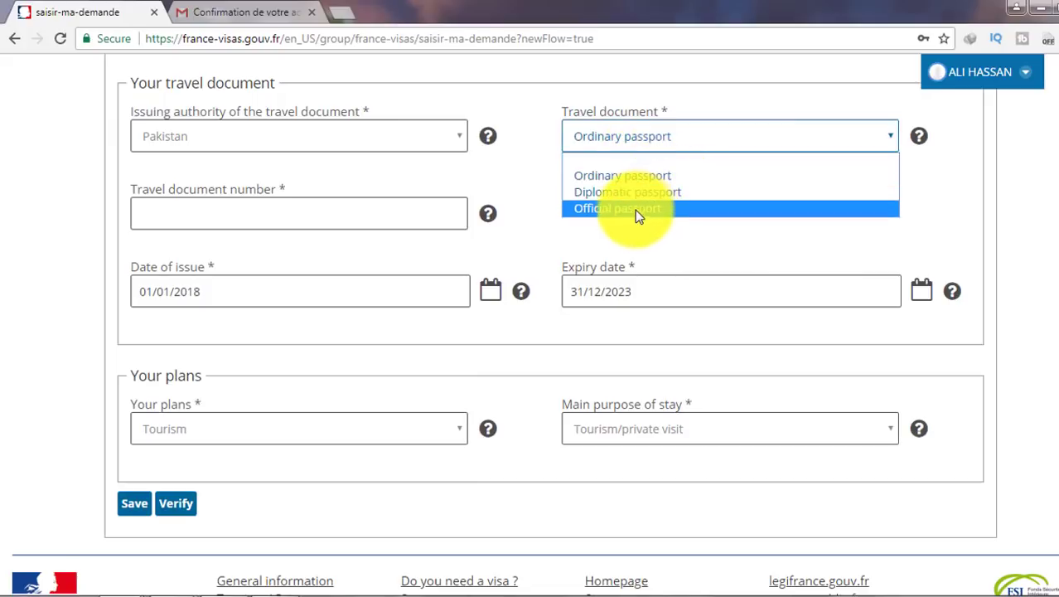
{"action": "left_click", "coordinate": [540, 225]}
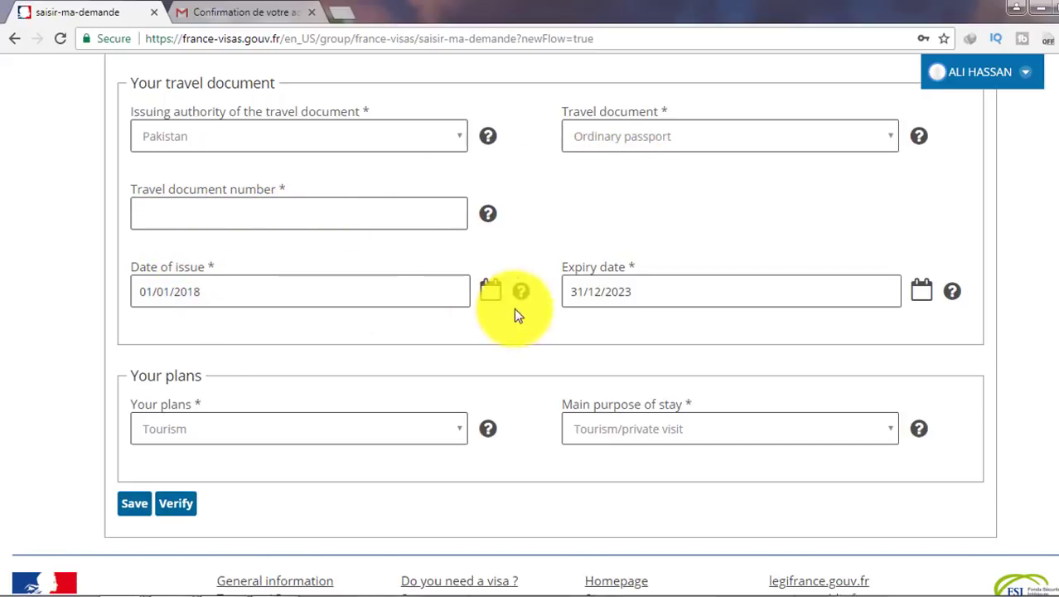
Set the plans to Tourism and check the choices for the main purpose of stay.
{"action": "left_click", "coordinate": [247, 433]}
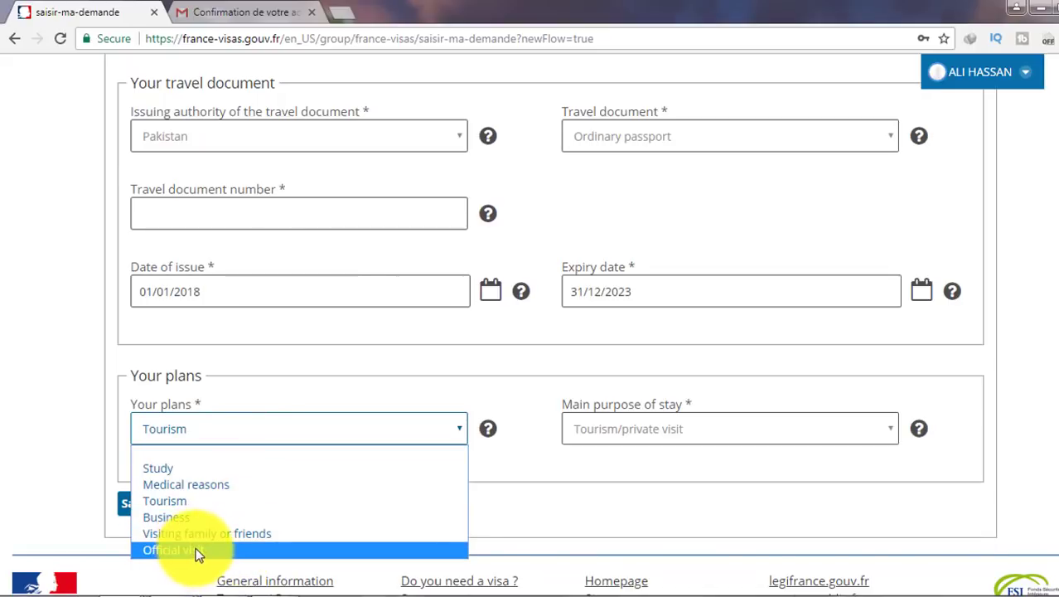
{"action": "left_click", "coordinate": [168, 503]}
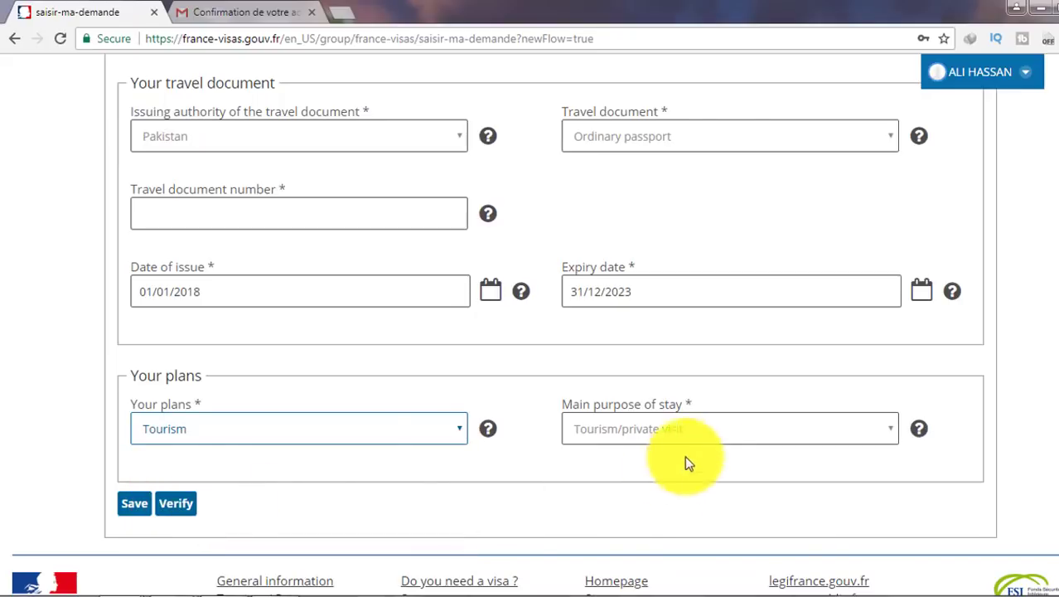
{"action": "left_click", "coordinate": [651, 431]}
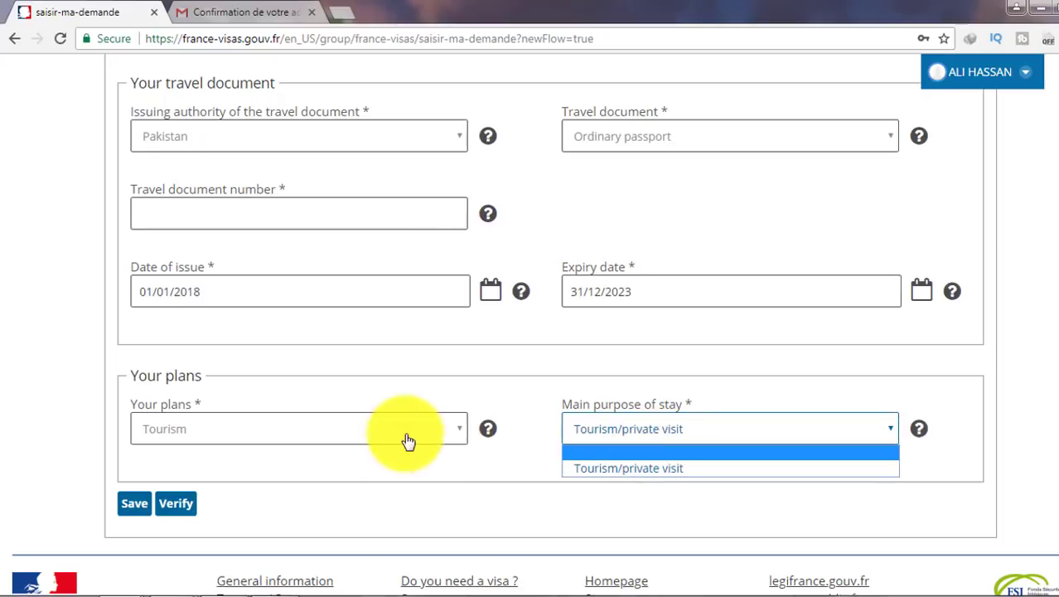
{"action": "left_click", "coordinate": [303, 439]}
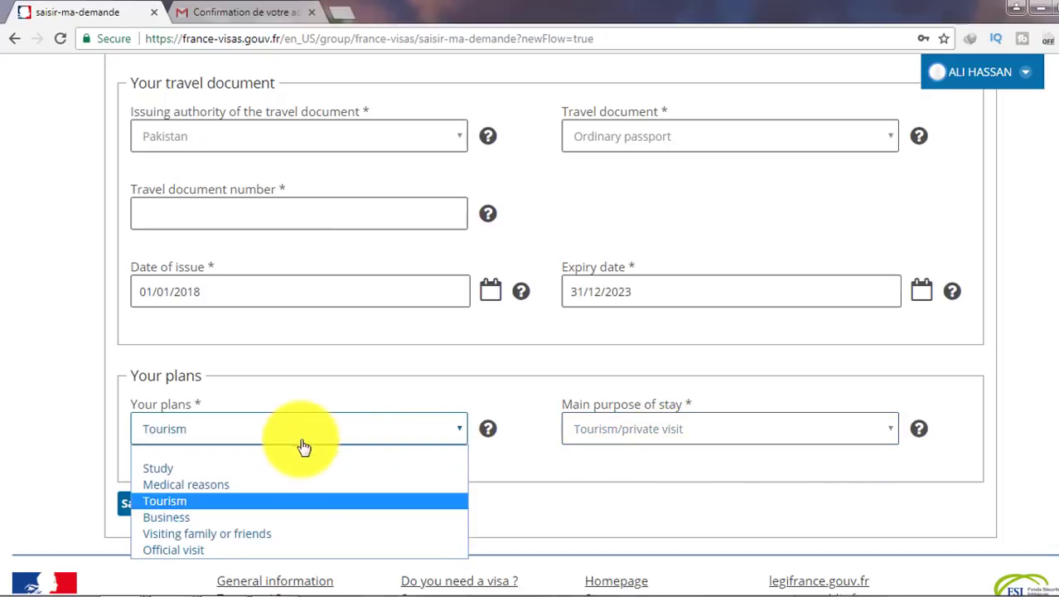
{"action": "left_click", "coordinate": [683, 454]}
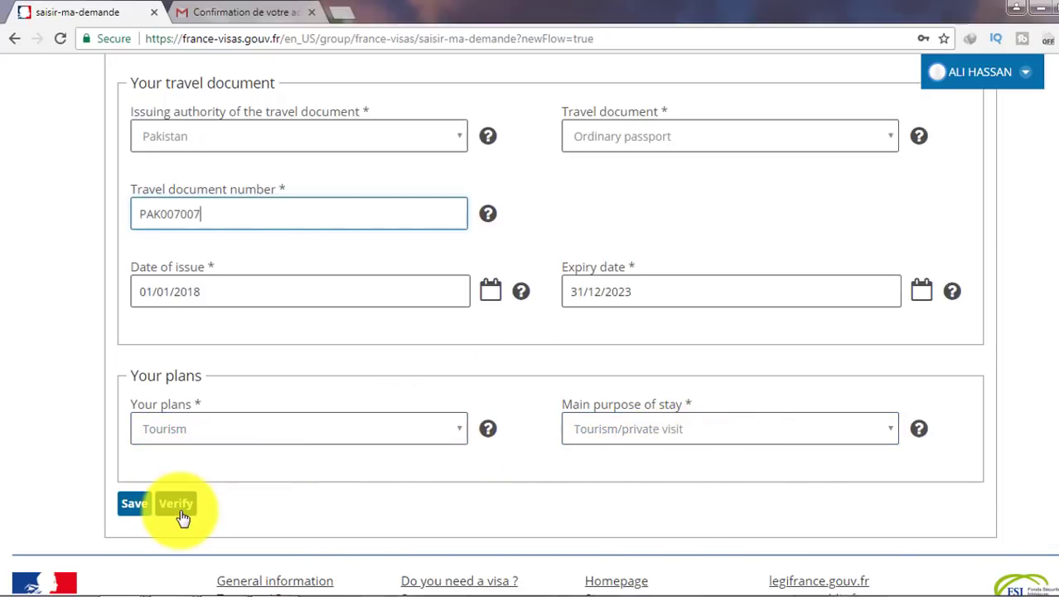
Enter the travel document number and verify whether a visa is needed for the planned stay.
{"action": "left_click", "coordinate": [179, 505]}
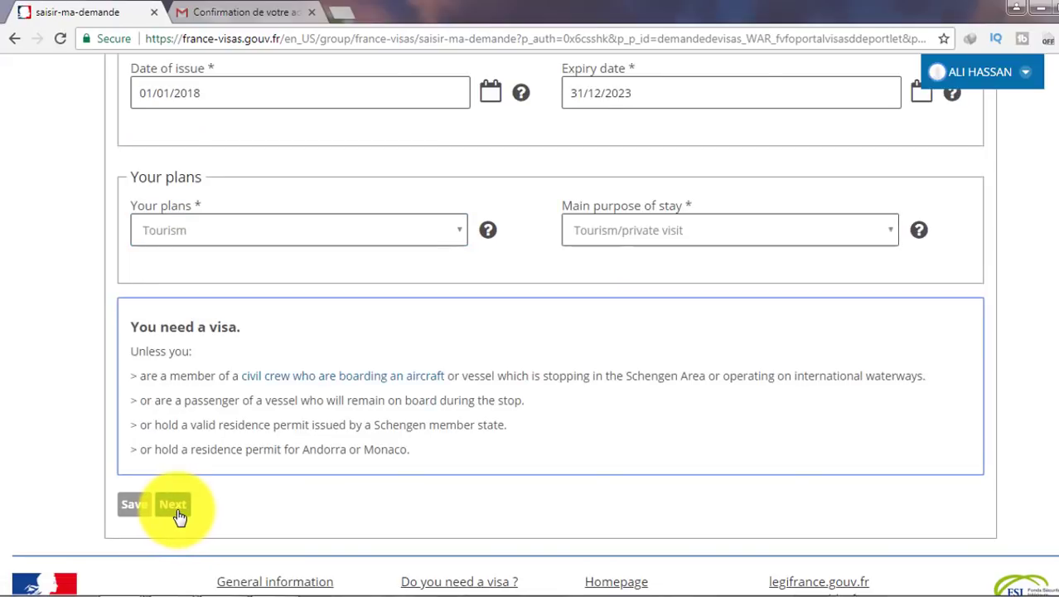
Continue to the applicant information section and check the choices for marital status.
{"action": "left_click", "coordinate": [173, 505]}
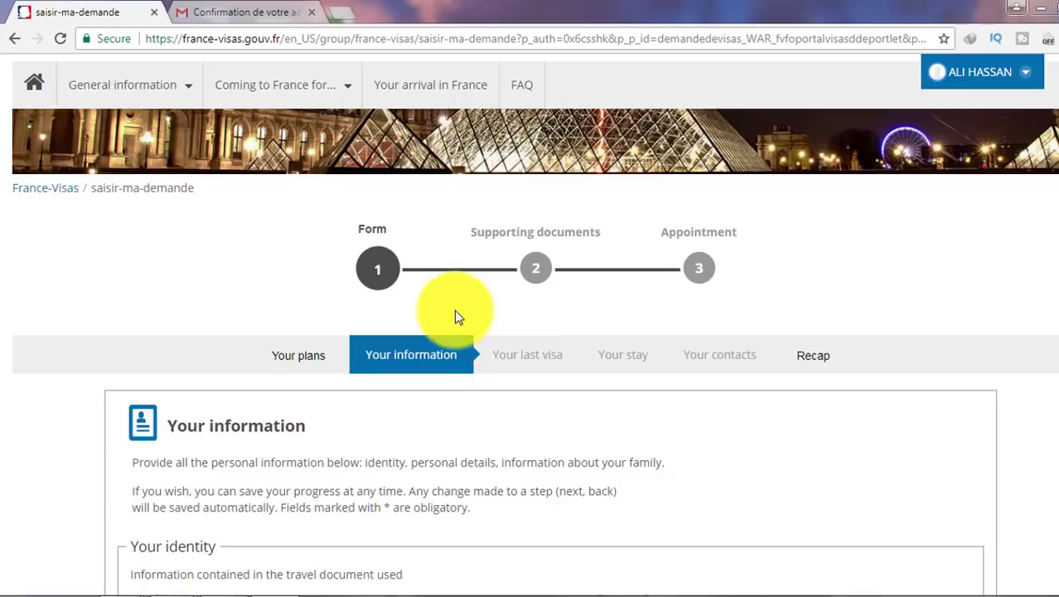
{"action": "scroll", "coordinate": [206, 253], "scroll_direction": "down", "scroll_amount": 5}
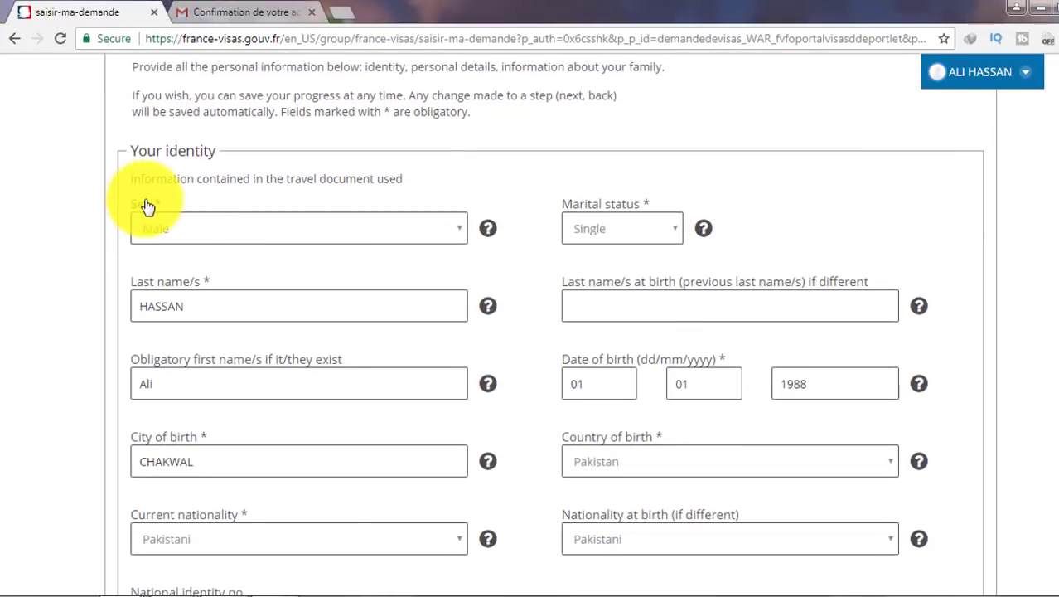
{"action": "scroll", "coordinate": [147, 207], "scroll_direction": "down", "scroll_amount": 1}
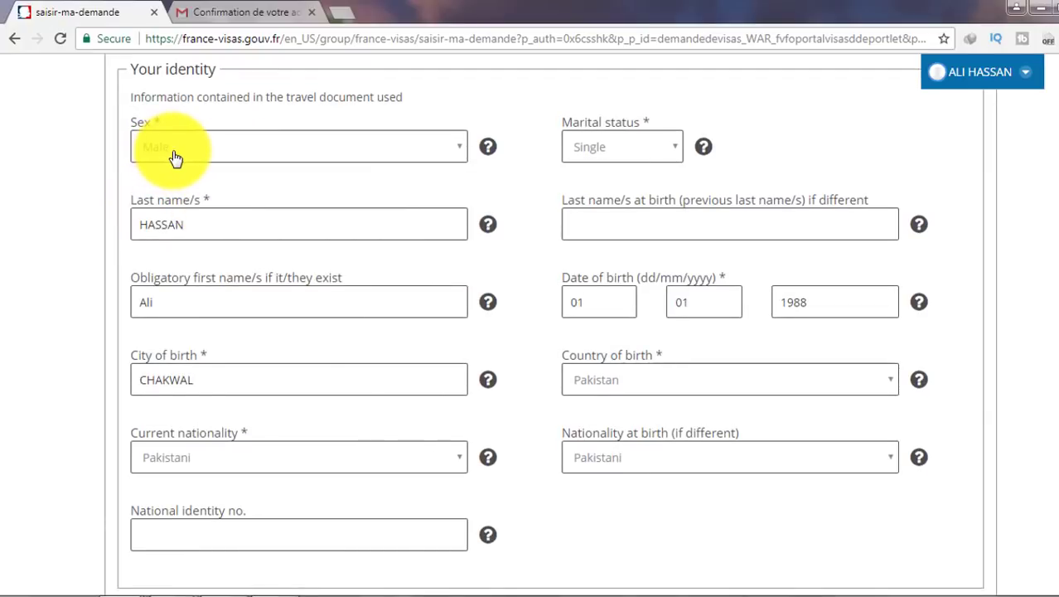
{"action": "left_click", "coordinate": [632, 154]}
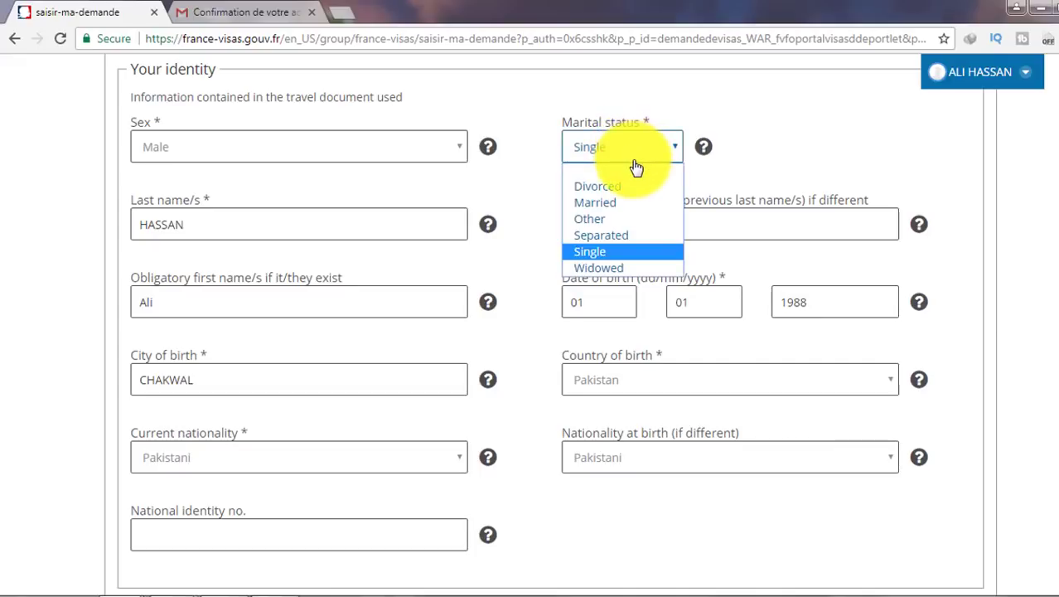
{"action": "left_click", "coordinate": [546, 181]}
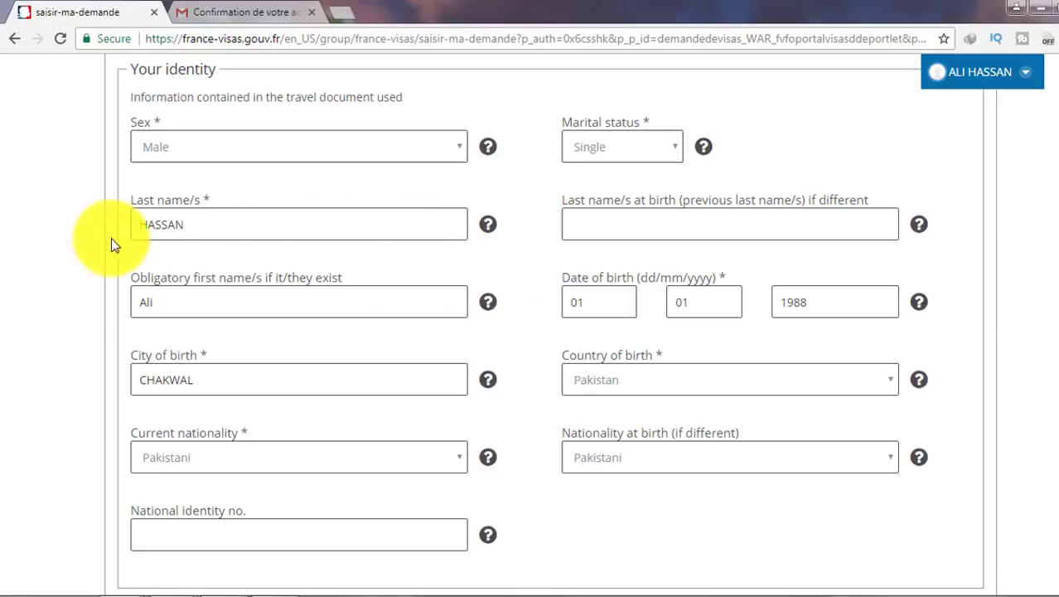
Review the identity, birth, nationality, address and contact details in the applicant information section.
{"action": "scroll", "coordinate": [207, 232], "scroll_direction": "down", "scroll_amount": 1}
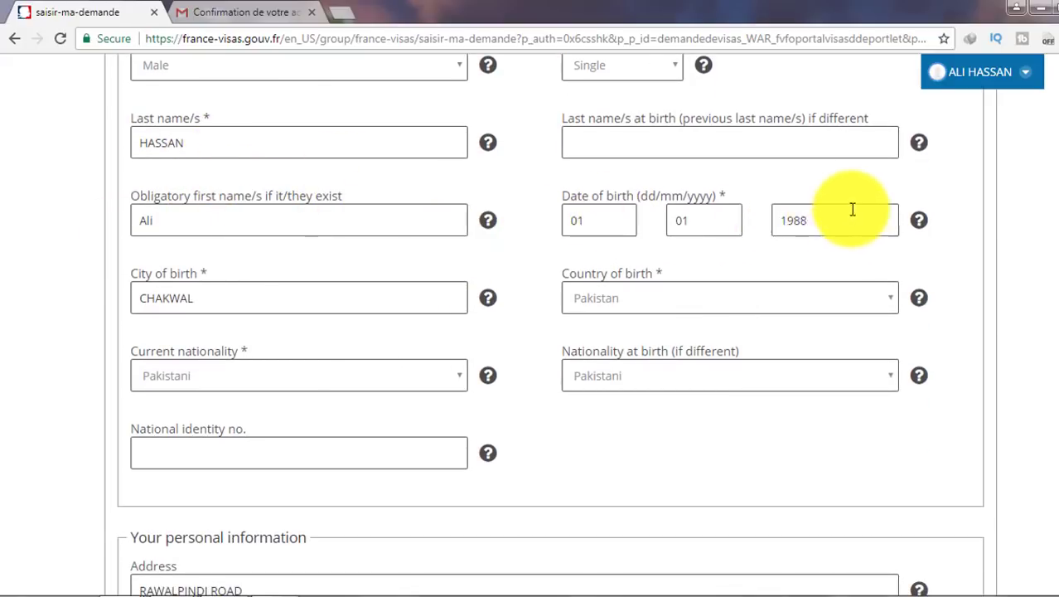
{"action": "left_click", "coordinate": [210, 283]}
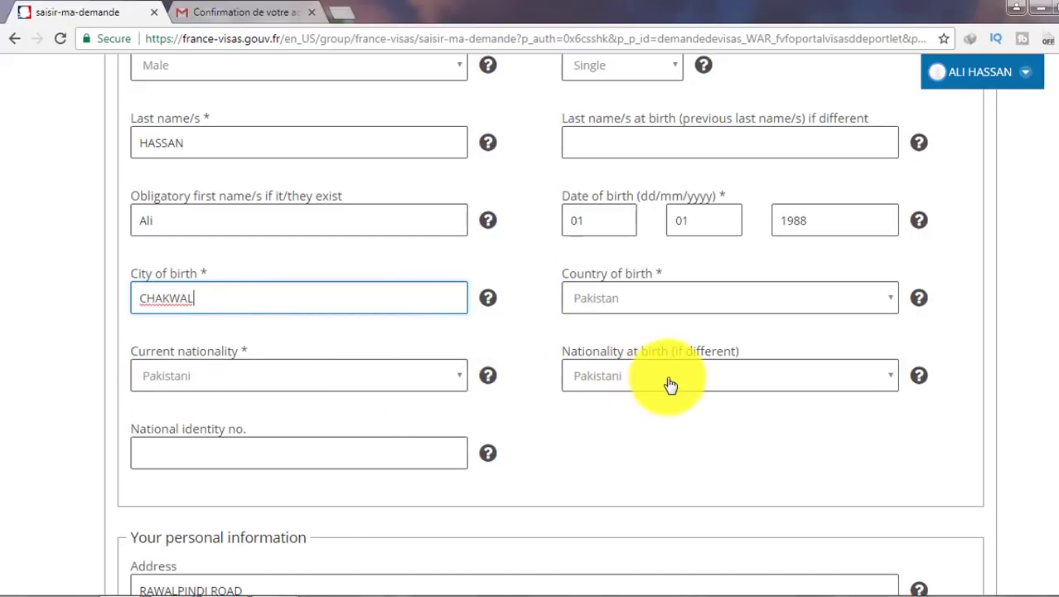
{"action": "scroll", "coordinate": [711, 388], "scroll_direction": "down", "scroll_amount": 1}
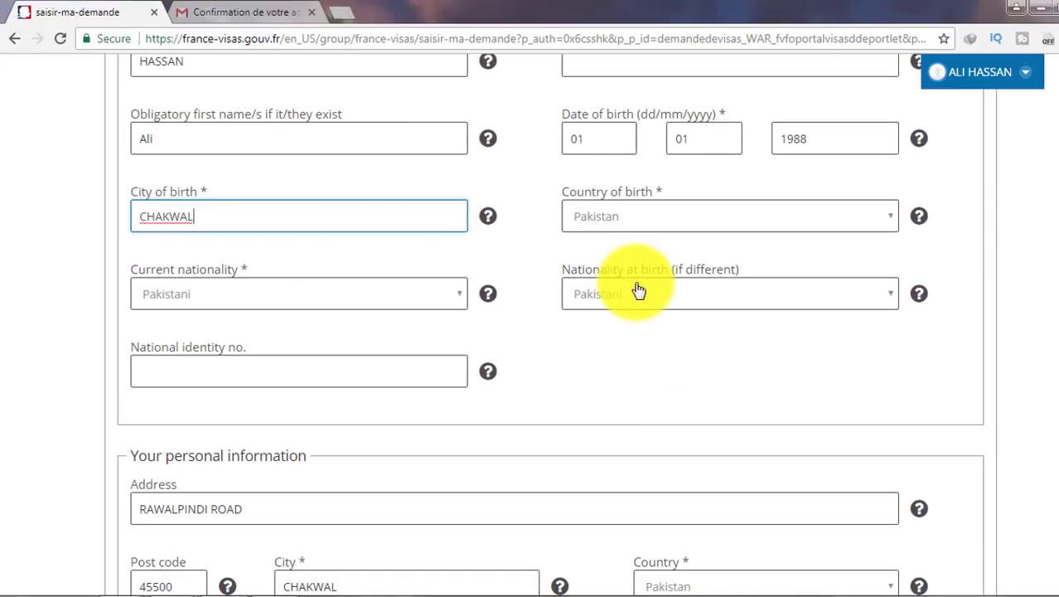
{"action": "scroll", "coordinate": [641, 293], "scroll_direction": "down", "scroll_amount": 1}
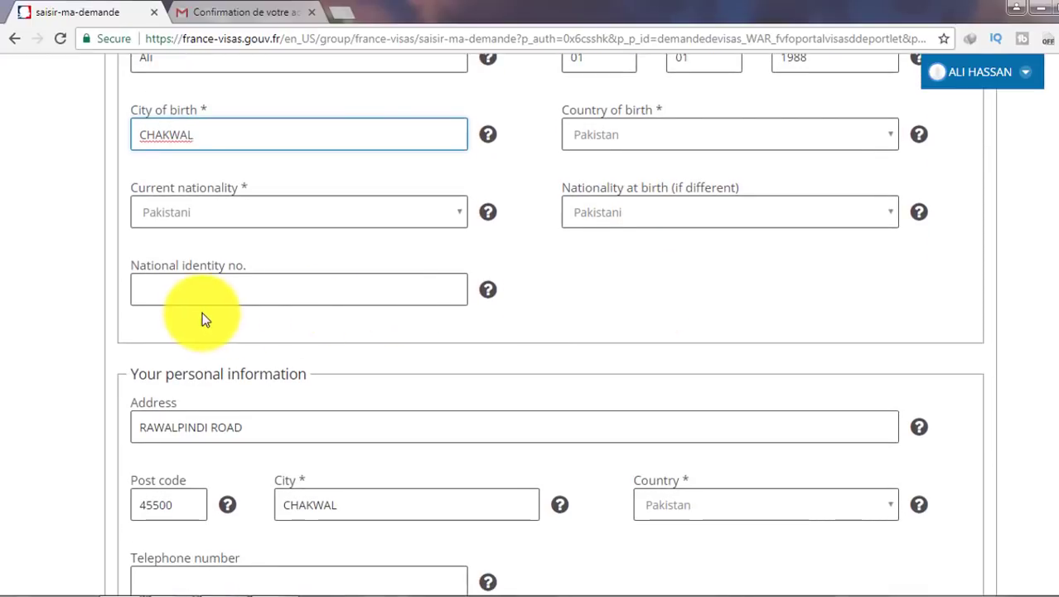
{"action": "scroll", "coordinate": [196, 293], "scroll_direction": "down", "scroll_amount": 2}
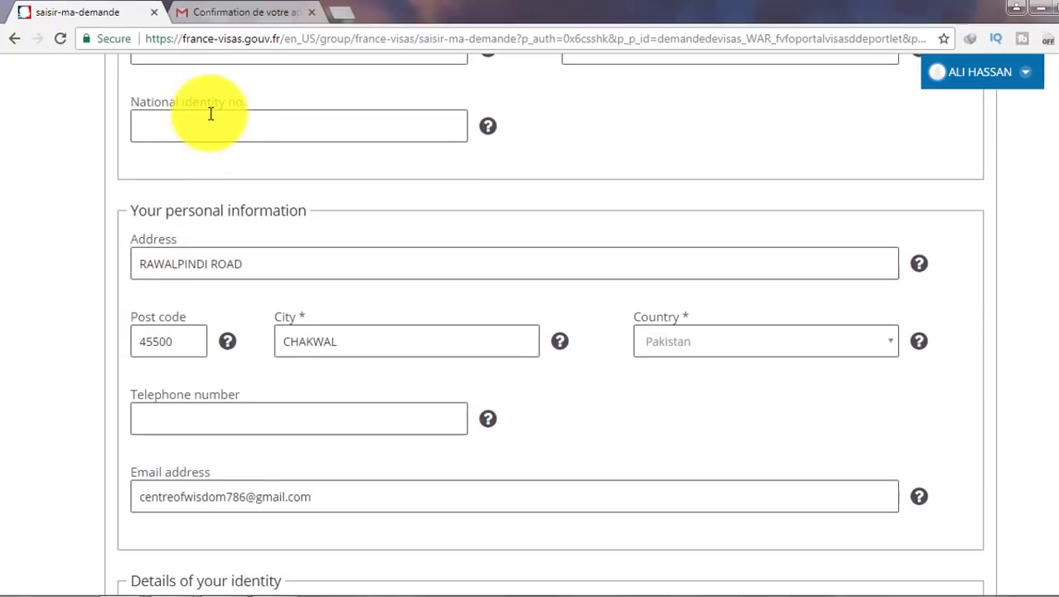
{"action": "scroll", "coordinate": [212, 118], "scroll_direction": "down", "scroll_amount": 1}
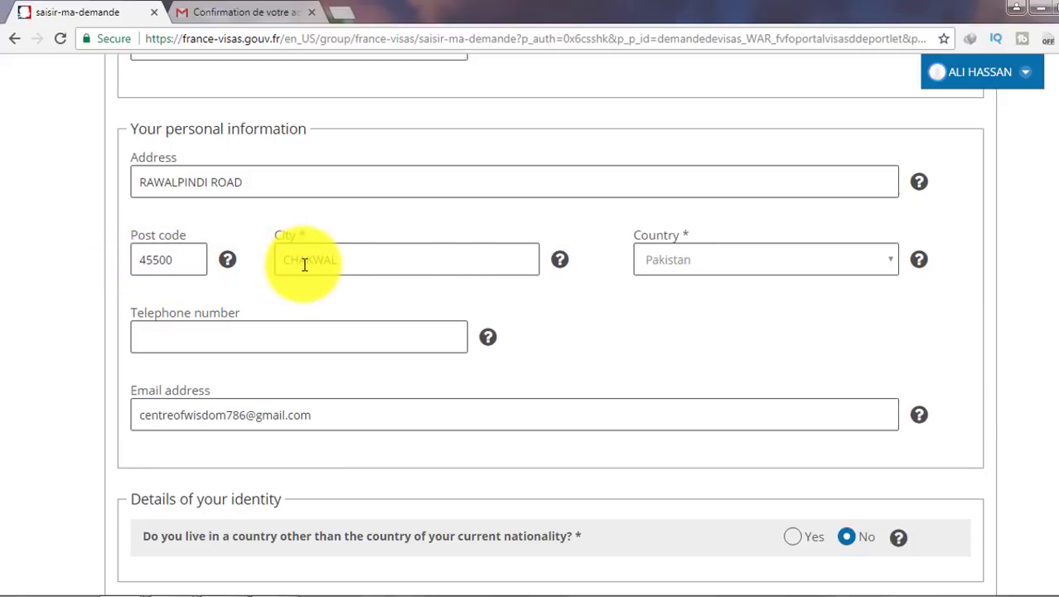
{"action": "scroll", "coordinate": [626, 282], "scroll_direction": "down", "scroll_amount": 1}
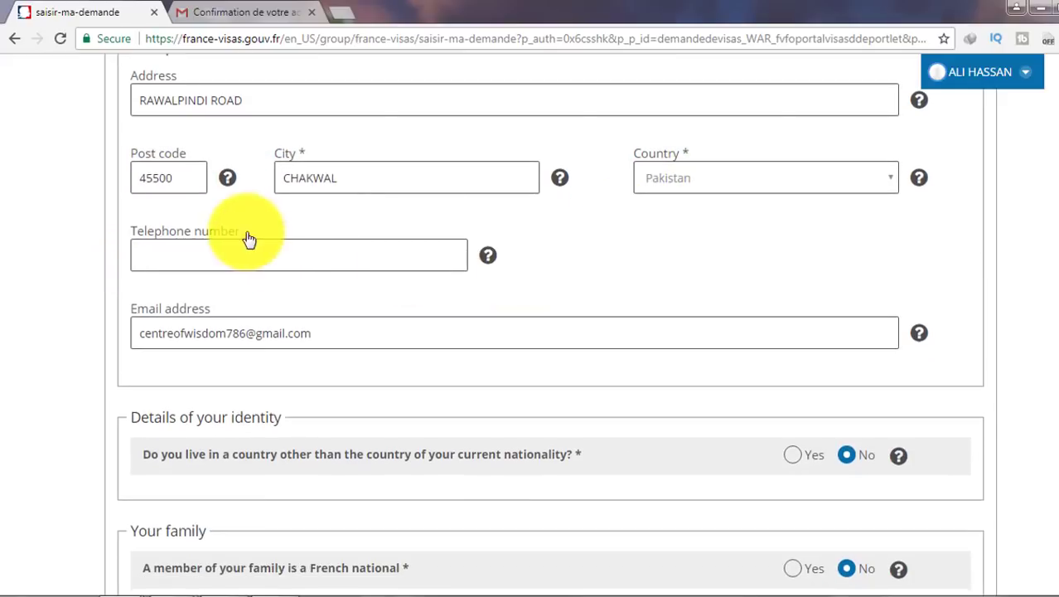
{"action": "scroll", "coordinate": [224, 265], "scroll_direction": "down", "scroll_amount": 1}
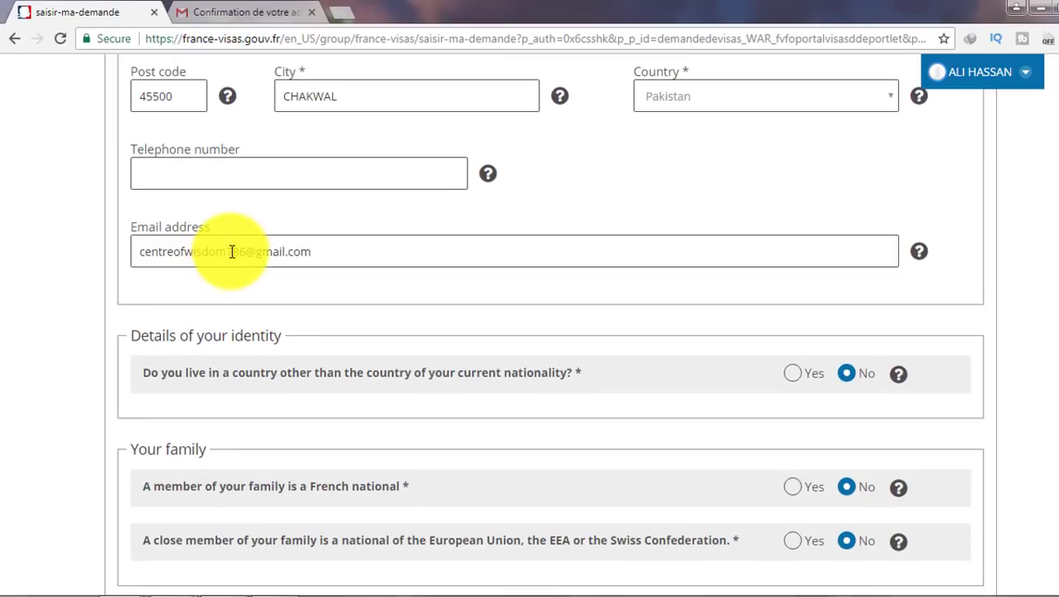
{"action": "scroll", "coordinate": [232, 252], "scroll_direction": "down", "scroll_amount": 1}
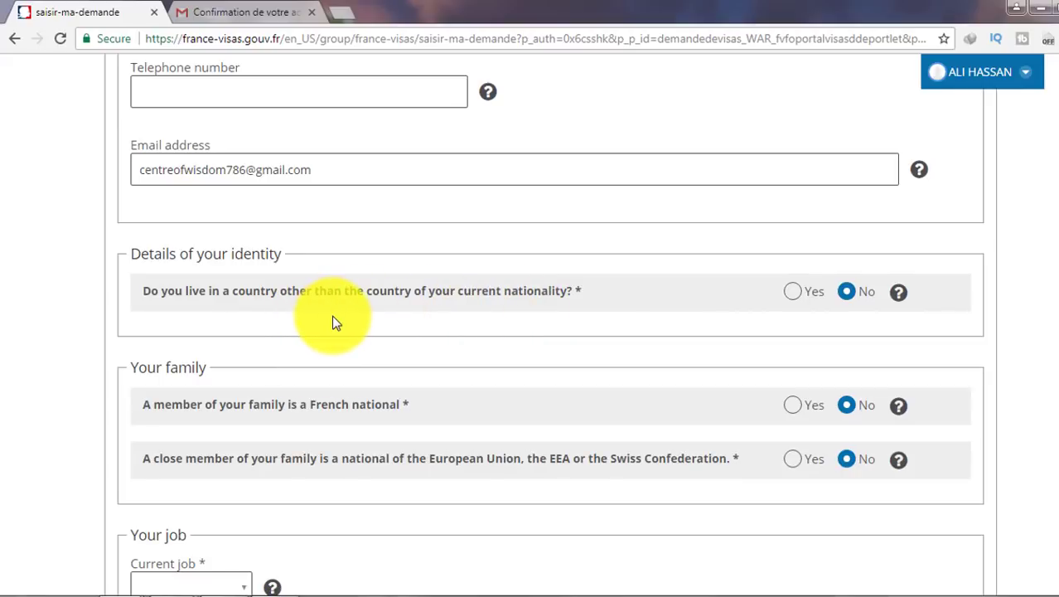
Check the residence permit fields for living outside the country of current nationality, and set the answer back to No.
{"action": "left_click", "coordinate": [794, 294]}
{"action": "scroll", "coordinate": [497, 273], "scroll_direction": "down", "scroll_amount": 2}
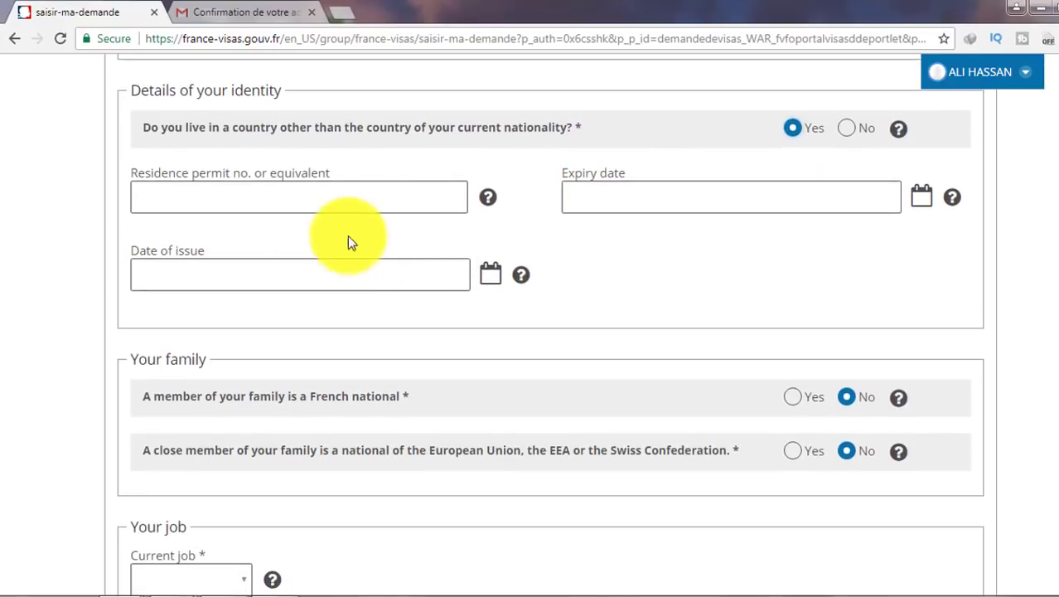
{"action": "left_click", "coordinate": [235, 194]}
{"action": "left_click", "coordinate": [685, 199]}
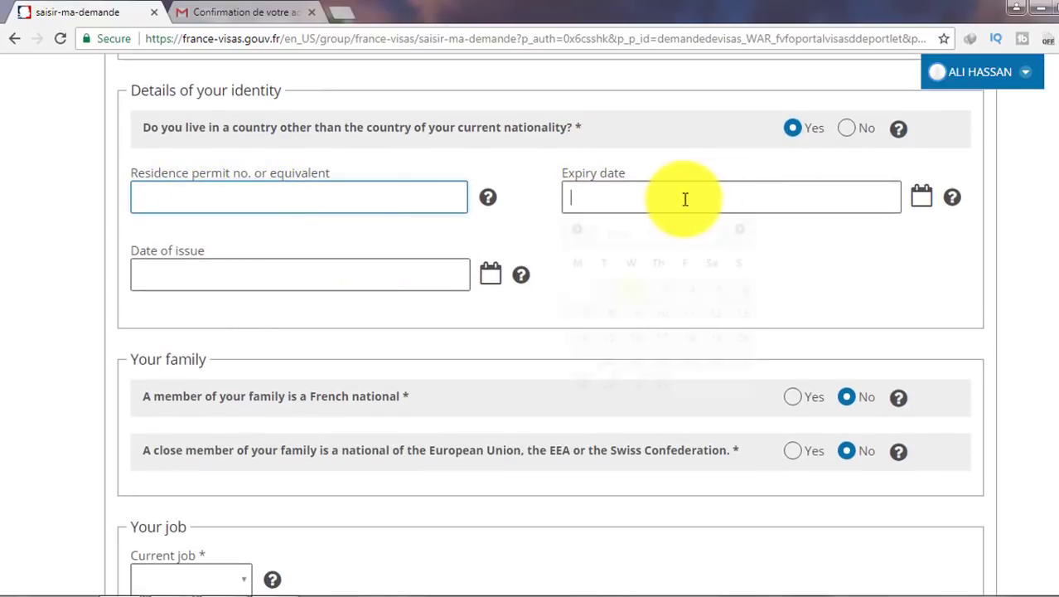
{"action": "left_click", "coordinate": [355, 279]}
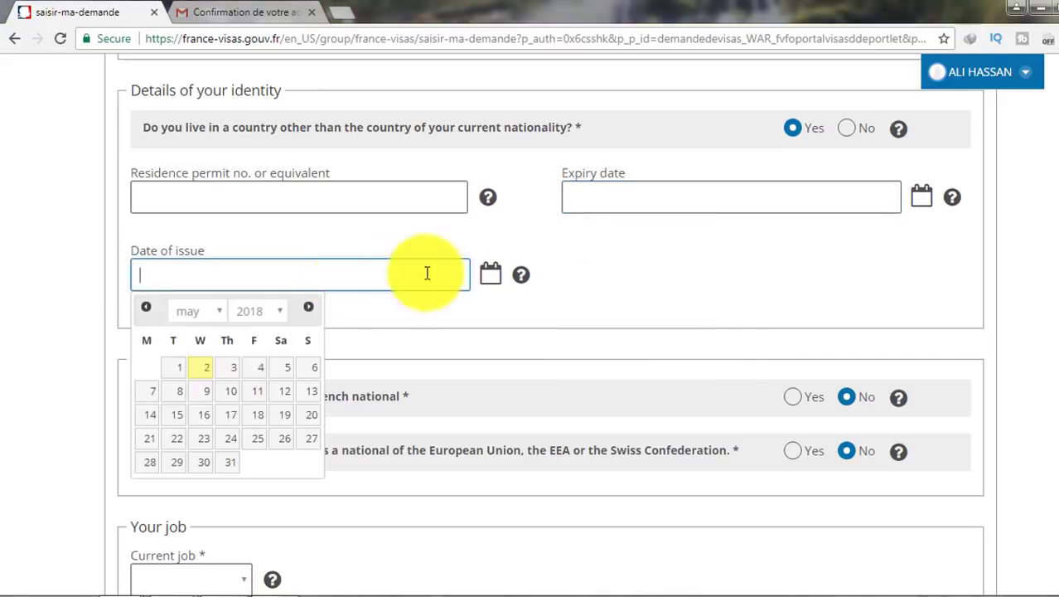
{"action": "left_click", "coordinate": [662, 272]}
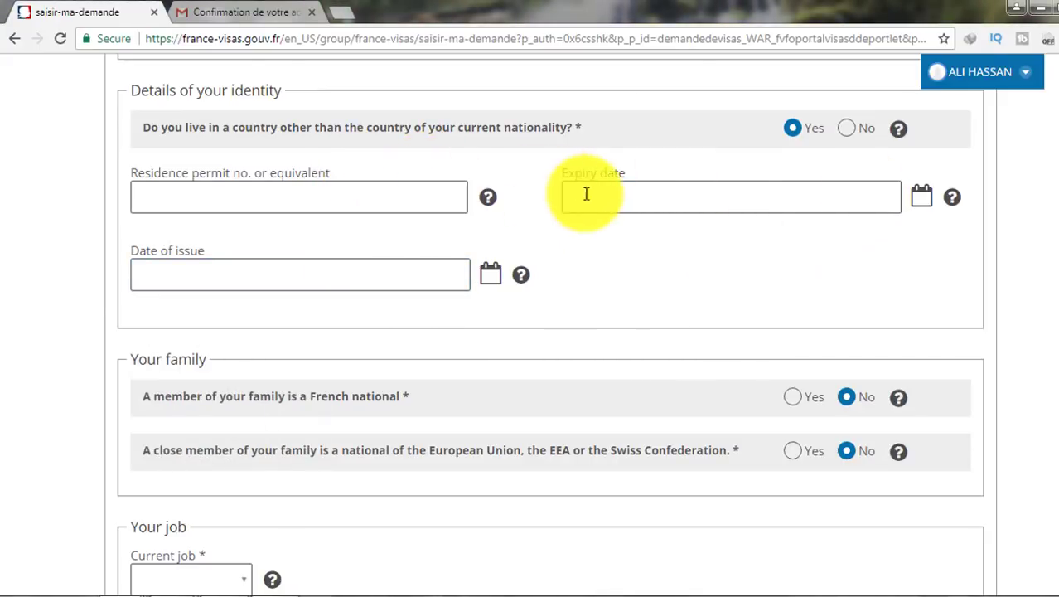
{"action": "left_click", "coordinate": [855, 134]}
Check the details requested for a family member who is a French national, and set the answer back to No.
{"action": "scroll", "coordinate": [218, 173], "scroll_direction": "down", "scroll_amount": 1}
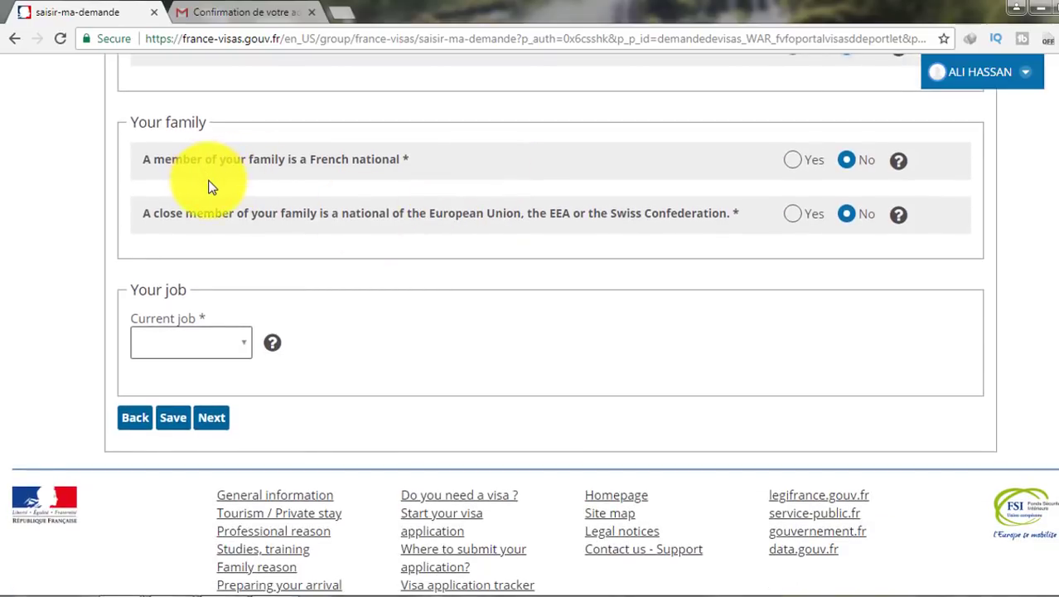
{"action": "scroll", "coordinate": [209, 187], "scroll_direction": "up", "scroll_amount": 1}
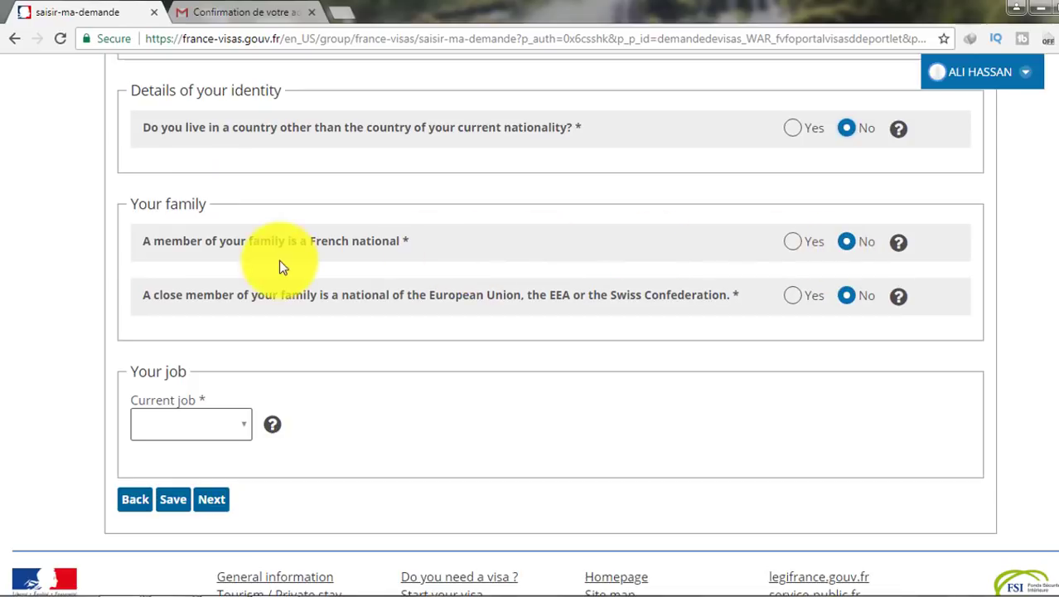
{"action": "left_click", "coordinate": [790, 242]}
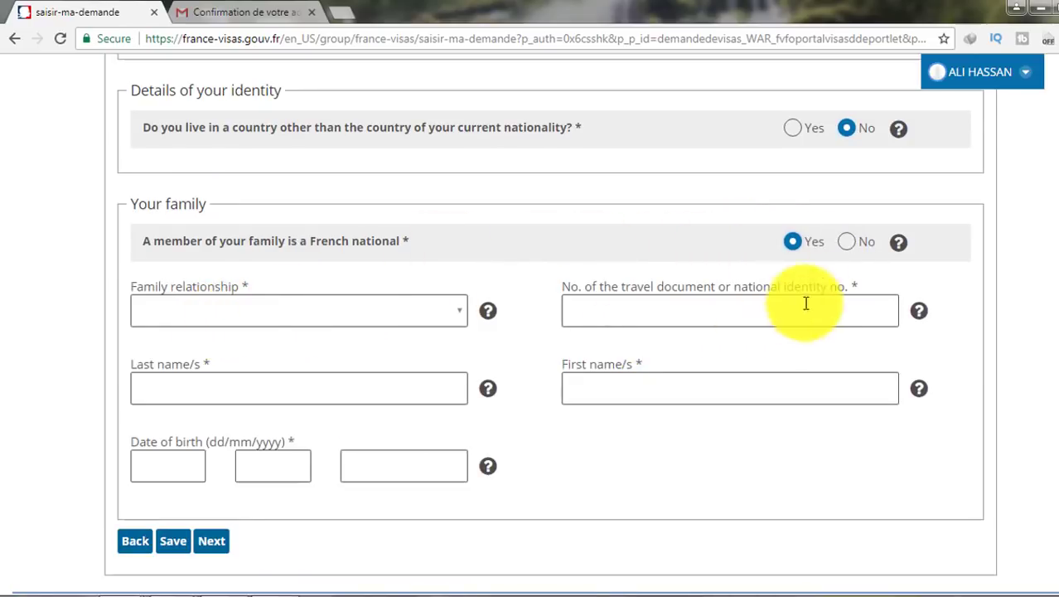
{"action": "left_click", "coordinate": [845, 244]}
Check the details requested for a close EU, EEA or Swiss family member, and set the answer back to No.
{"action": "scroll", "coordinate": [423, 241], "scroll_direction": "down", "scroll_amount": 1}
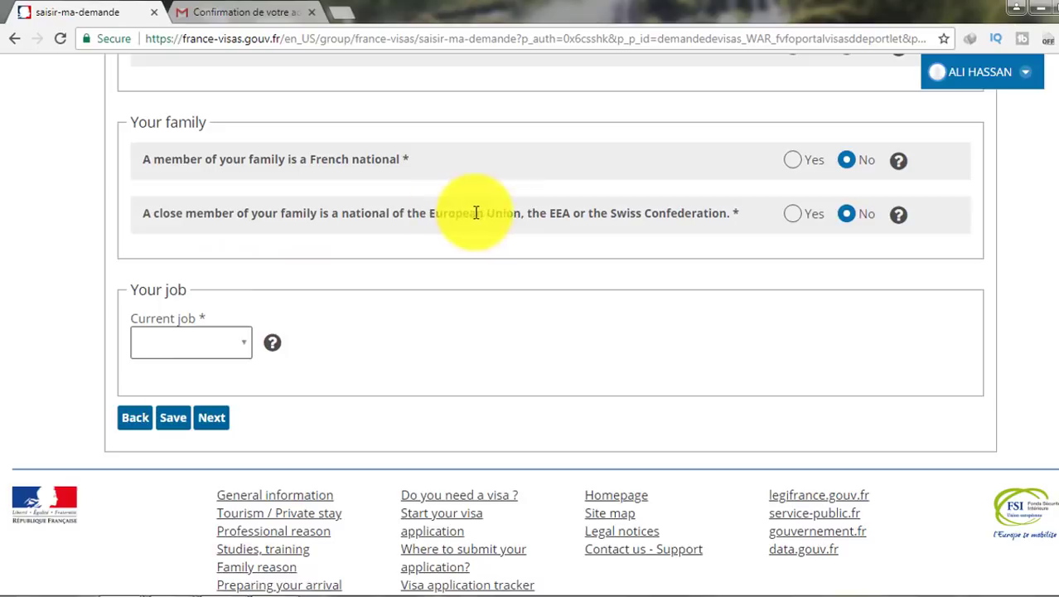
{"action": "left_click", "coordinate": [793, 216]}
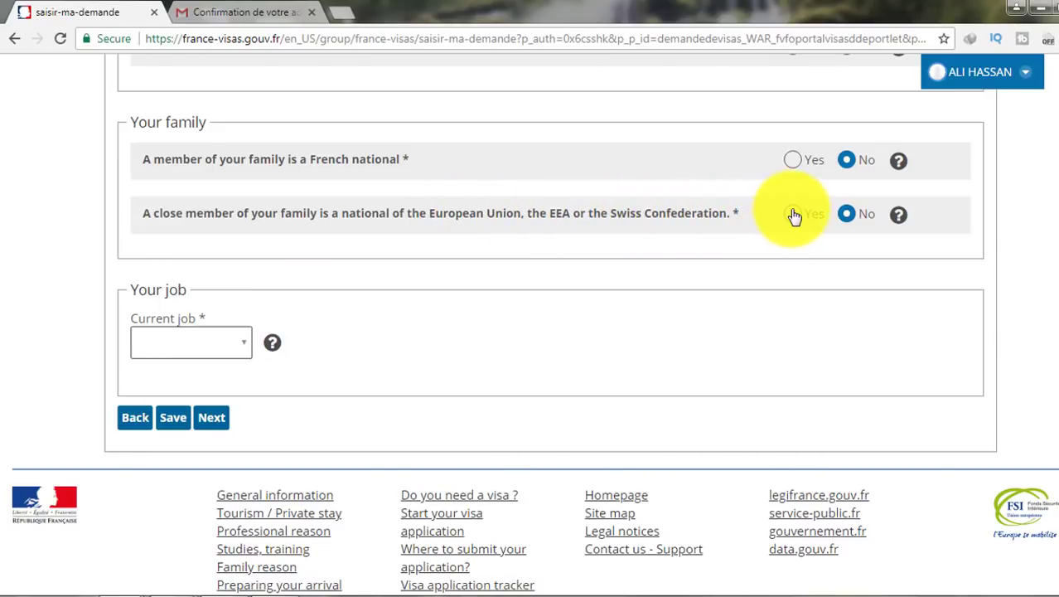
{"action": "scroll", "coordinate": [284, 307], "scroll_direction": "down", "scroll_amount": 1}
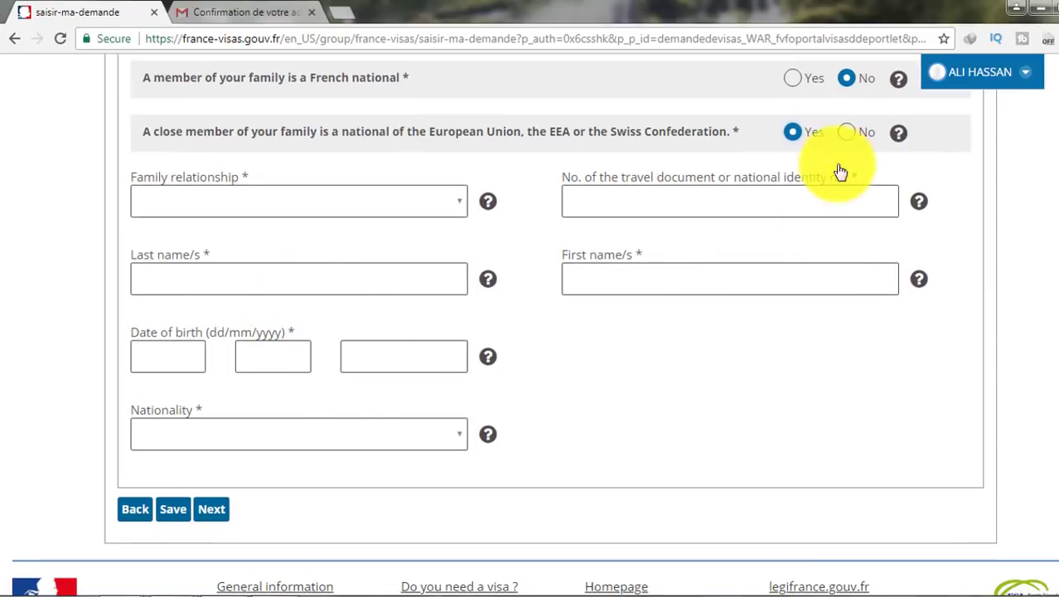
{"action": "left_click", "coordinate": [847, 132]}
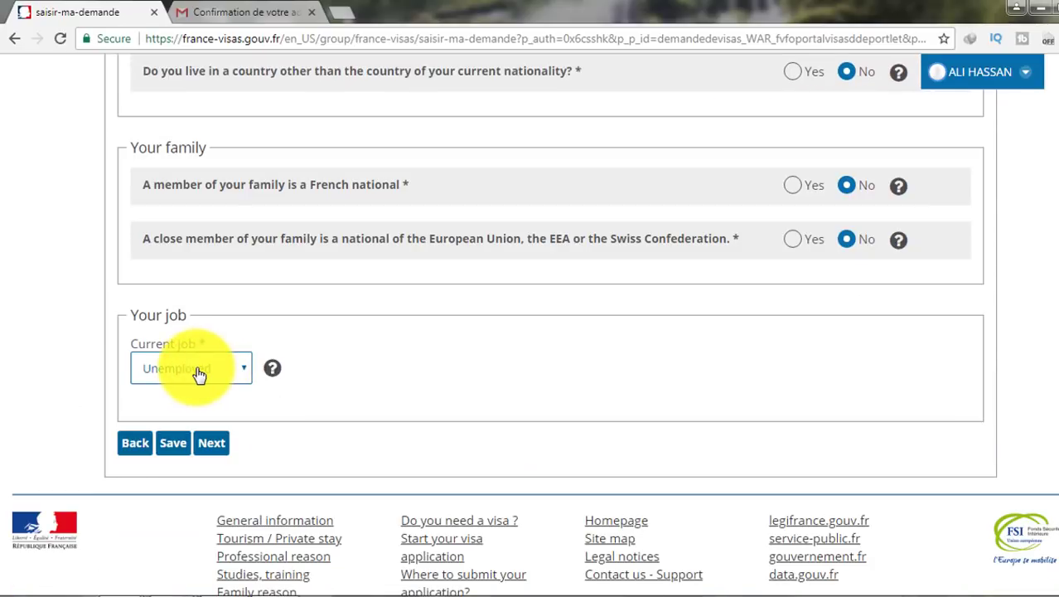
Set the current job to Farmer and continue to the last Schengen visa section.
{"action": "left_click", "coordinate": [199, 374]}
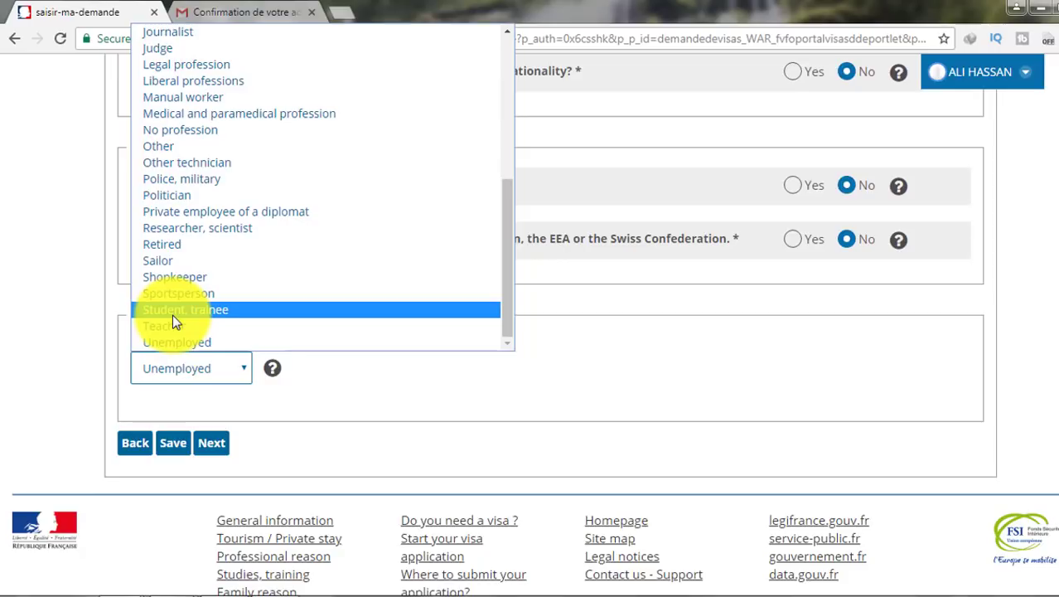
{"action": "scroll", "coordinate": [184, 311], "scroll_direction": "up", "scroll_amount": 6}
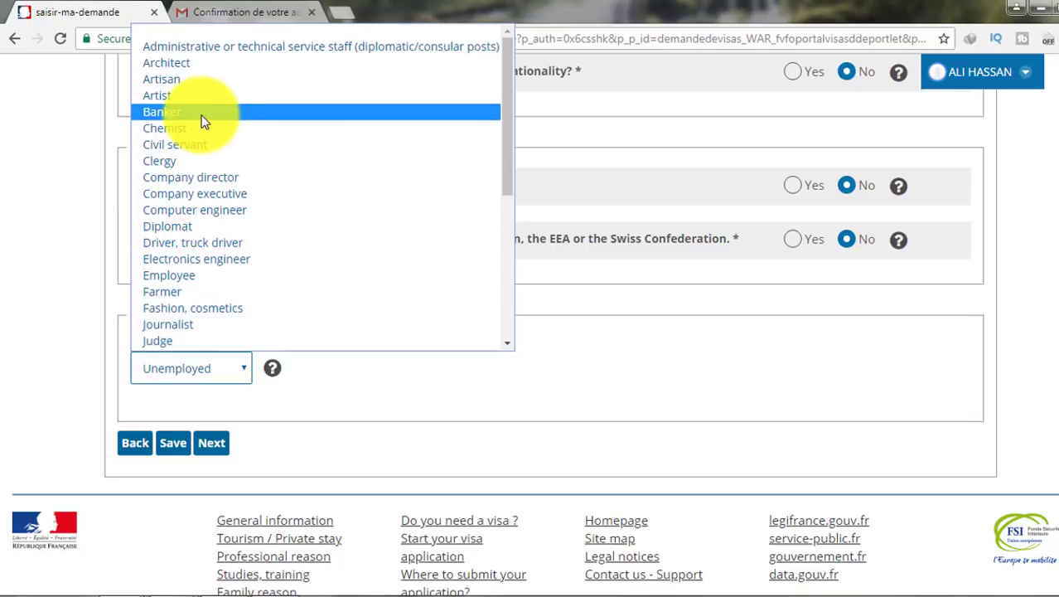
{"action": "left_click", "coordinate": [203, 293]}
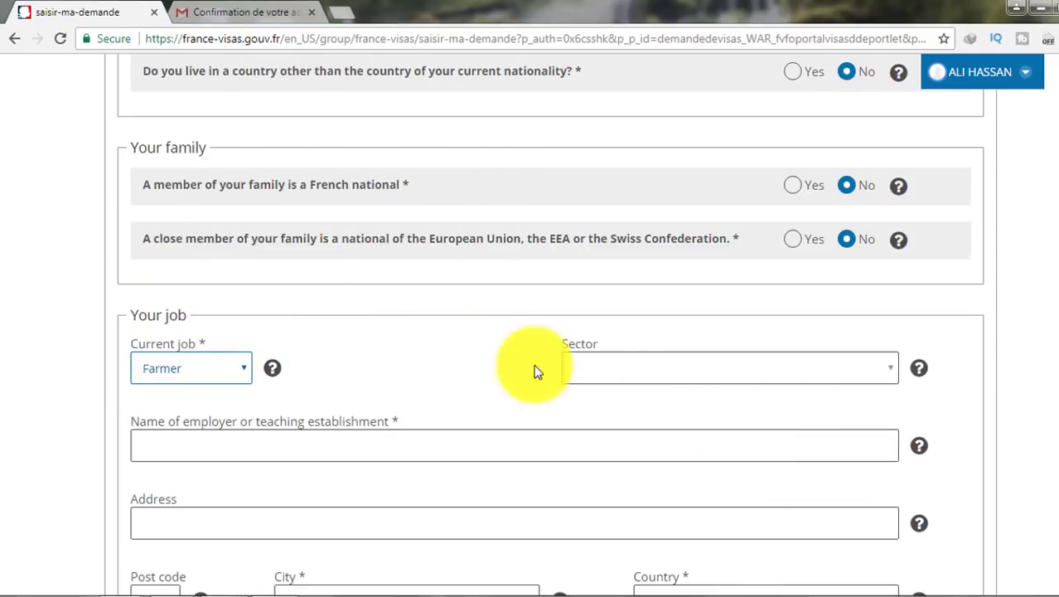
{"action": "scroll", "coordinate": [456, 365], "scroll_direction": "down", "scroll_amount": 4}
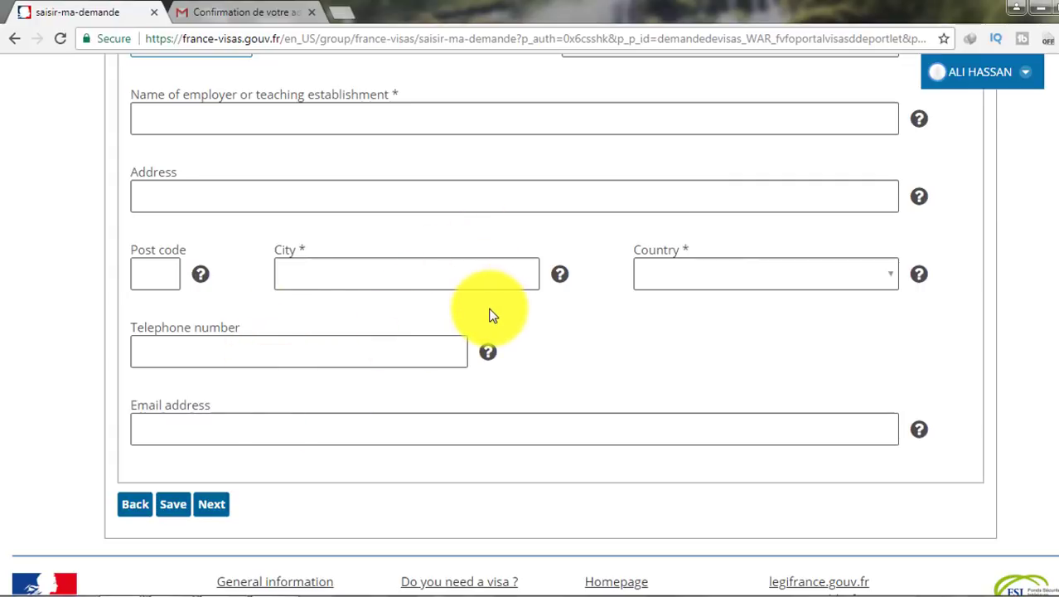
{"action": "left_click", "coordinate": [212, 505]}
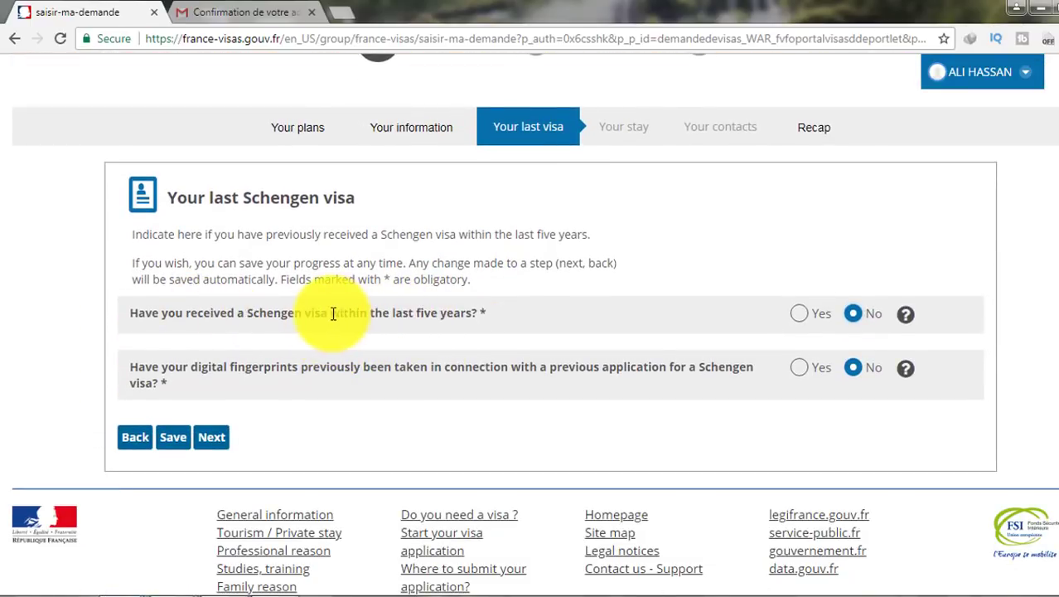
Check the extra fields for a previous Schengen visa and fingerprints, keeping both answers at No, and continue to the stay section.
{"action": "left_click", "coordinate": [799, 313]}
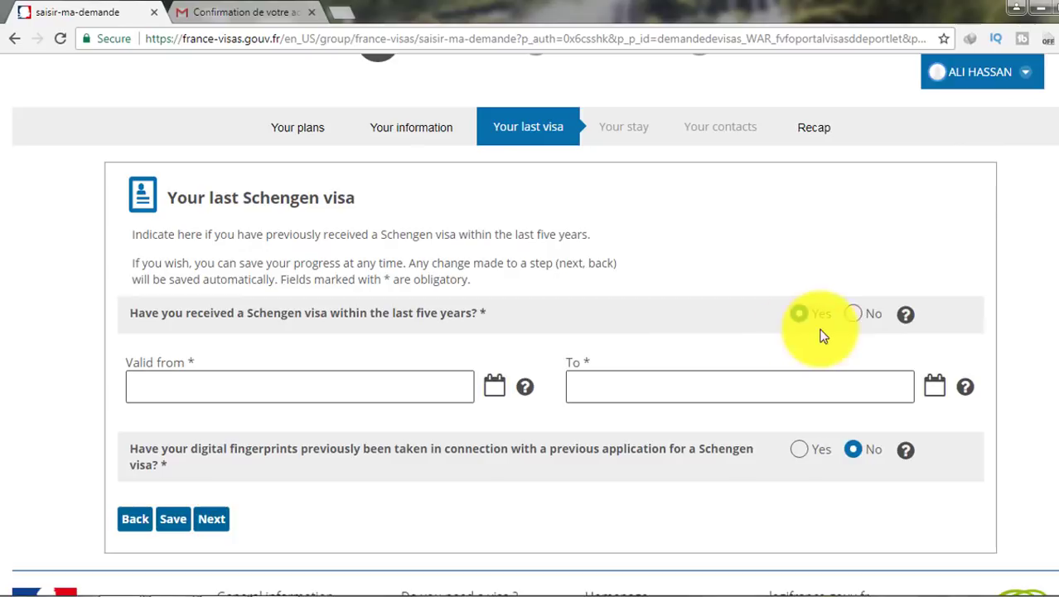
{"action": "left_click", "coordinate": [861, 322]}
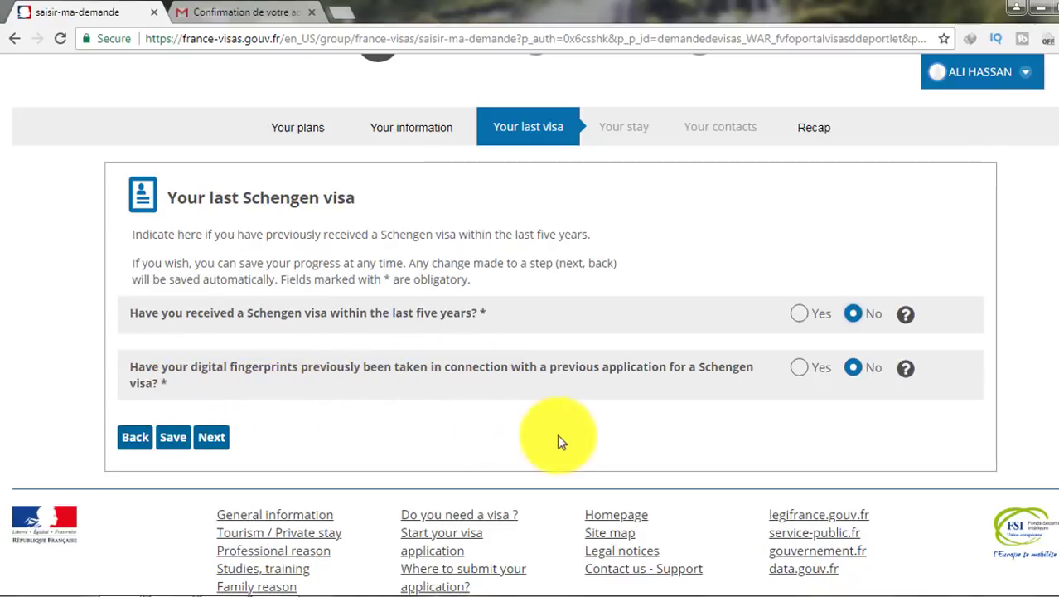
{"action": "left_click", "coordinate": [802, 371]}
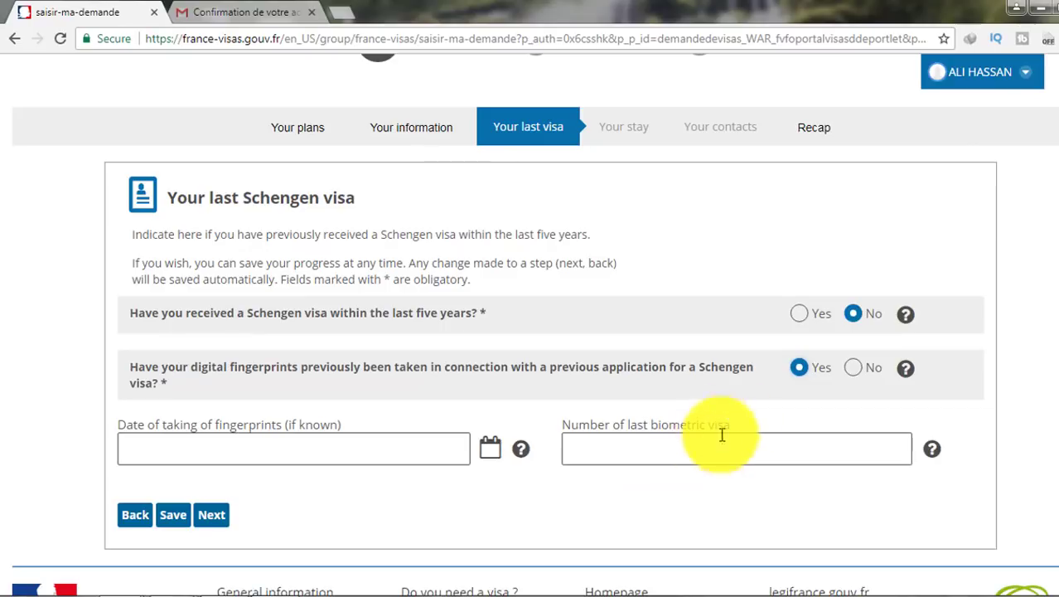
{"action": "left_click", "coordinate": [856, 369]}
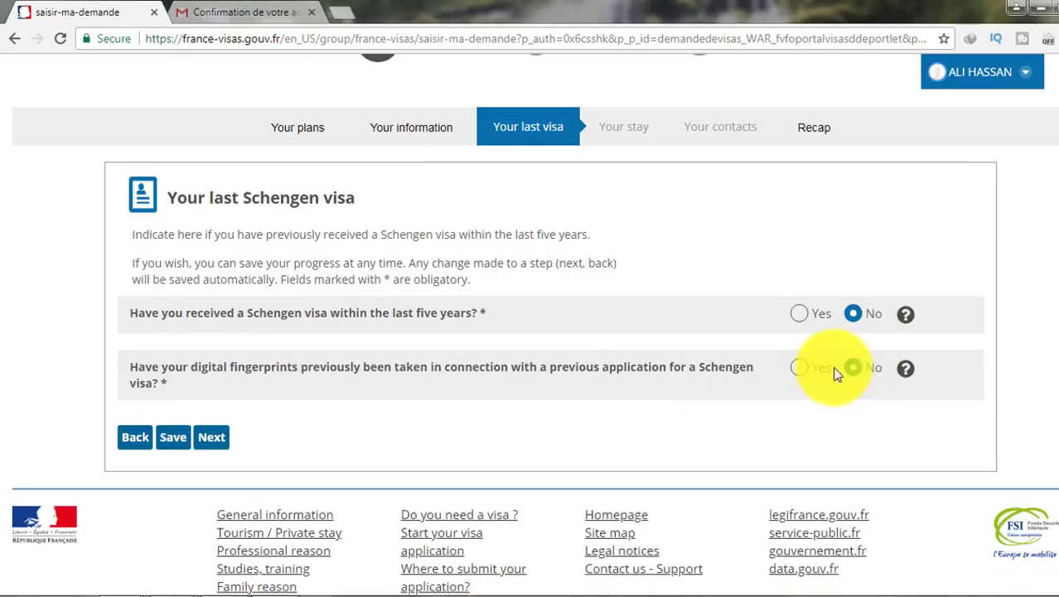
{"action": "left_click", "coordinate": [213, 439]}
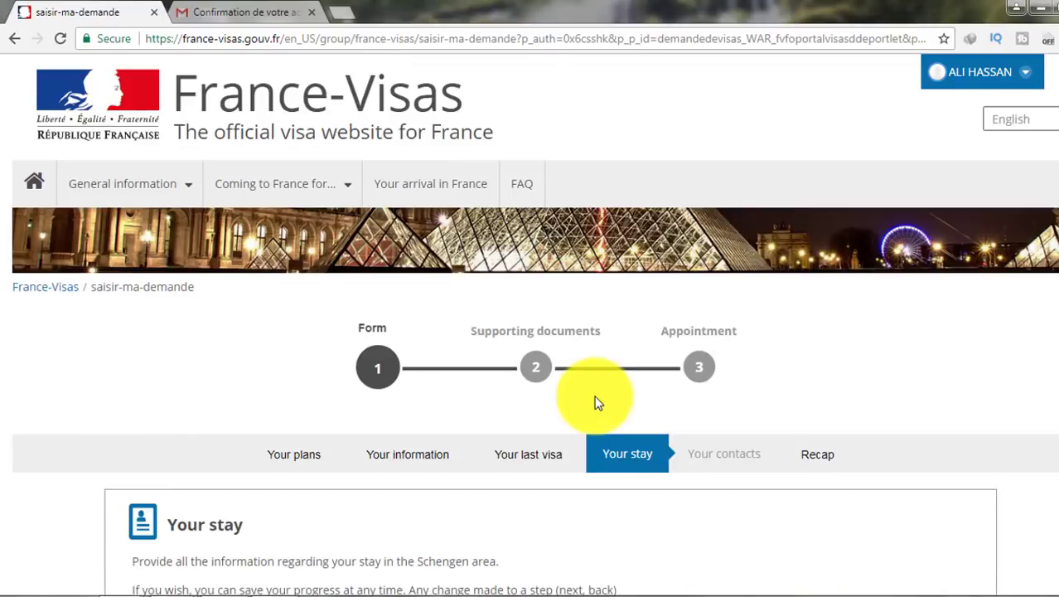
Enter 20/07/2018 as the planned date of departure from the Schengen area.
{"action": "scroll", "coordinate": [594, 395], "scroll_direction": "down", "scroll_amount": 3}
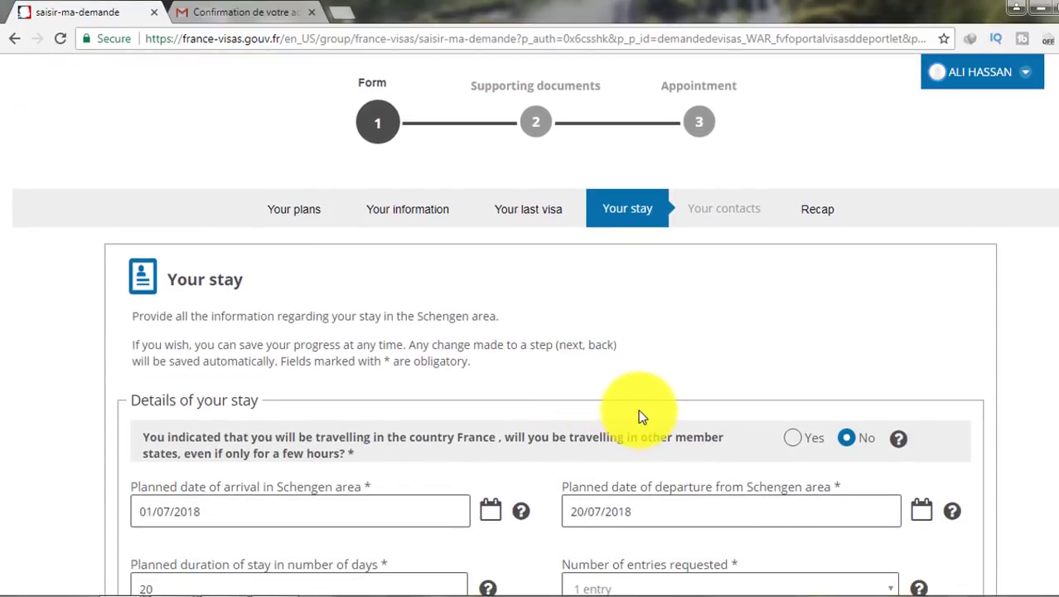
{"action": "scroll", "coordinate": [463, 359], "scroll_direction": "down", "scroll_amount": 3}
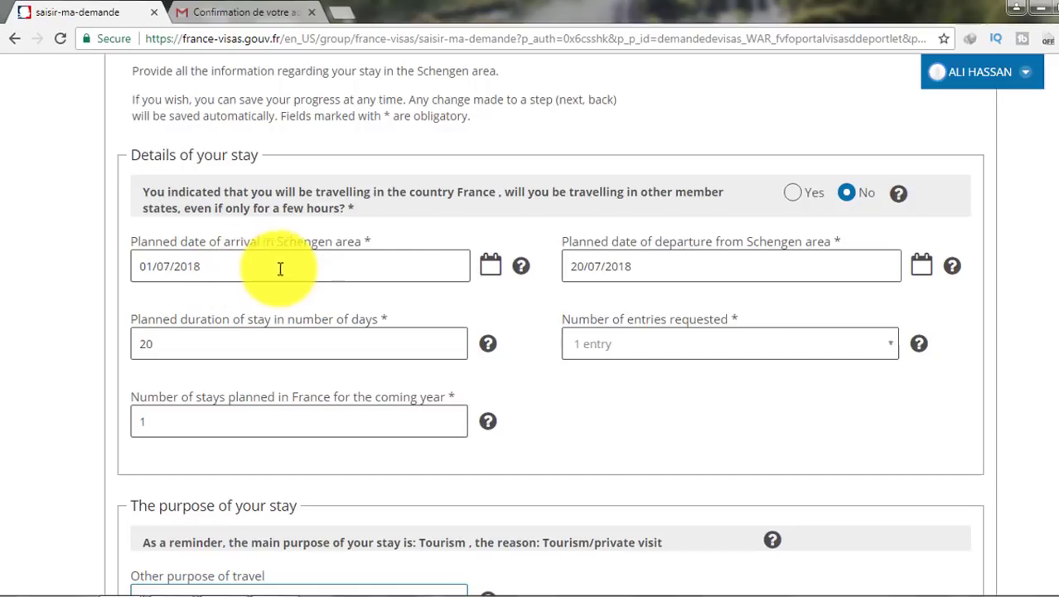
{"action": "left_click", "coordinate": [606, 266]}
{"action": "type", "text": "20/07/"}
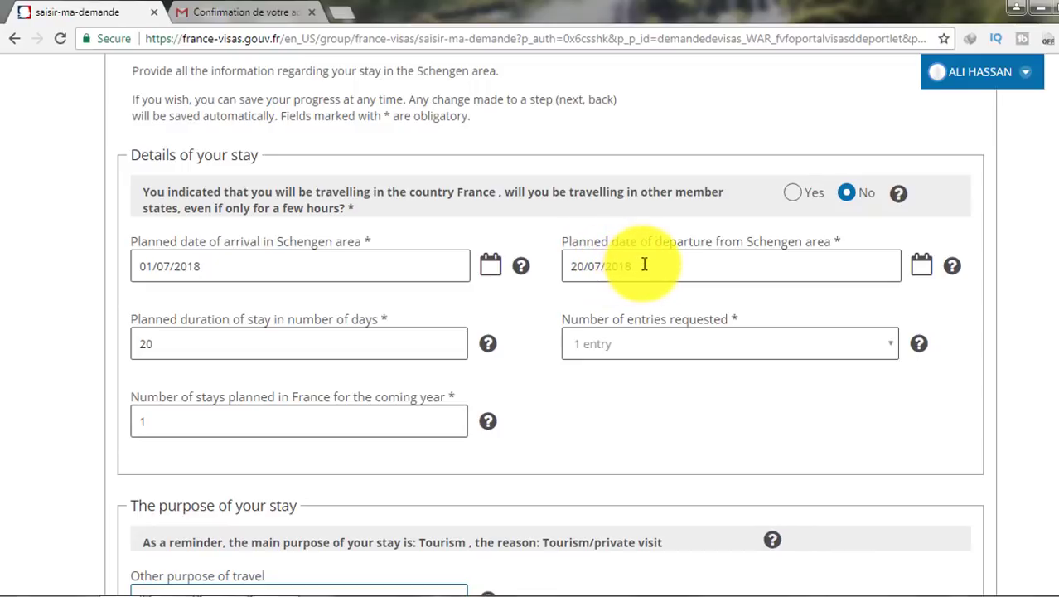
{"action": "type", "text": "2018"}
{"action": "scroll", "coordinate": [547, 287], "scroll_direction": "down", "scroll_amount": 2}
{"action": "scroll", "coordinate": [307, 199], "scroll_direction": "up", "scroll_amount": 1}
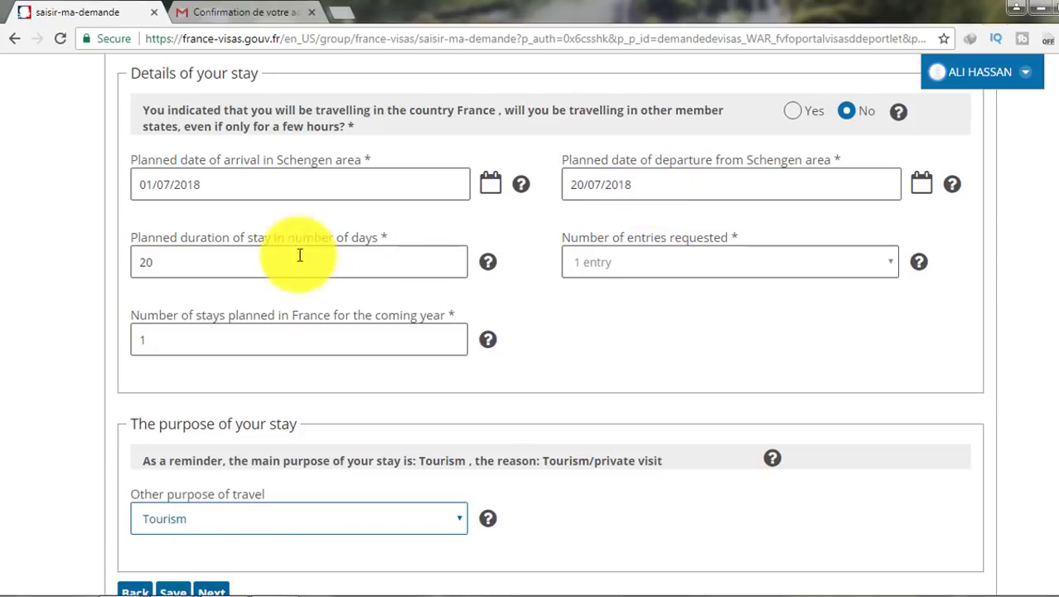
Keep the number of entries requested at 1 entry and enter 1 as the number of stays planned in France for the coming year.
{"action": "left_click", "coordinate": [632, 269]}
{"action": "left_click", "coordinate": [632, 270]}
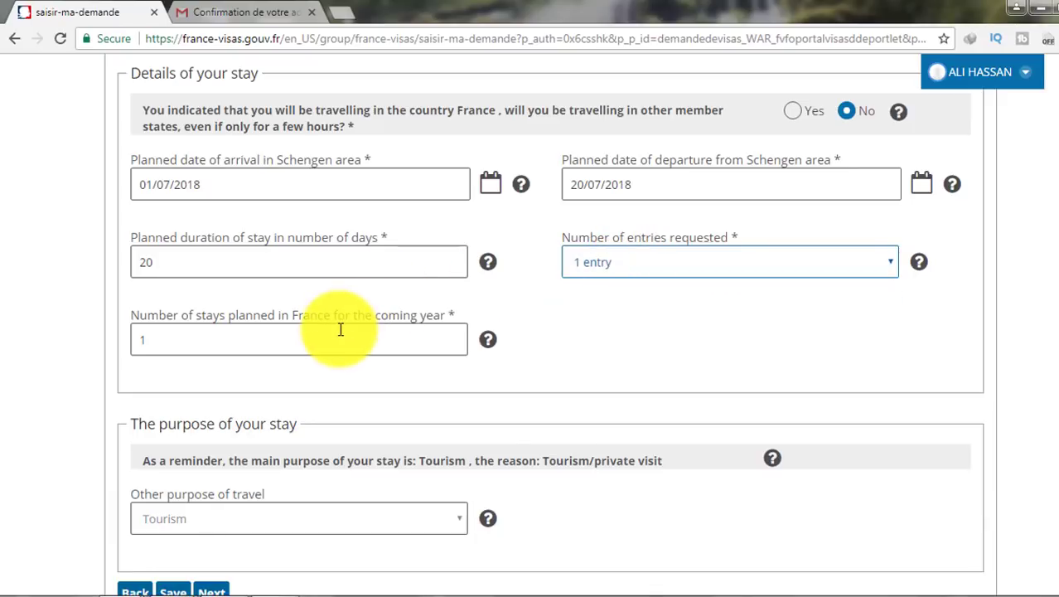
{"action": "scroll", "coordinate": [341, 330], "scroll_direction": "down", "scroll_amount": 1}
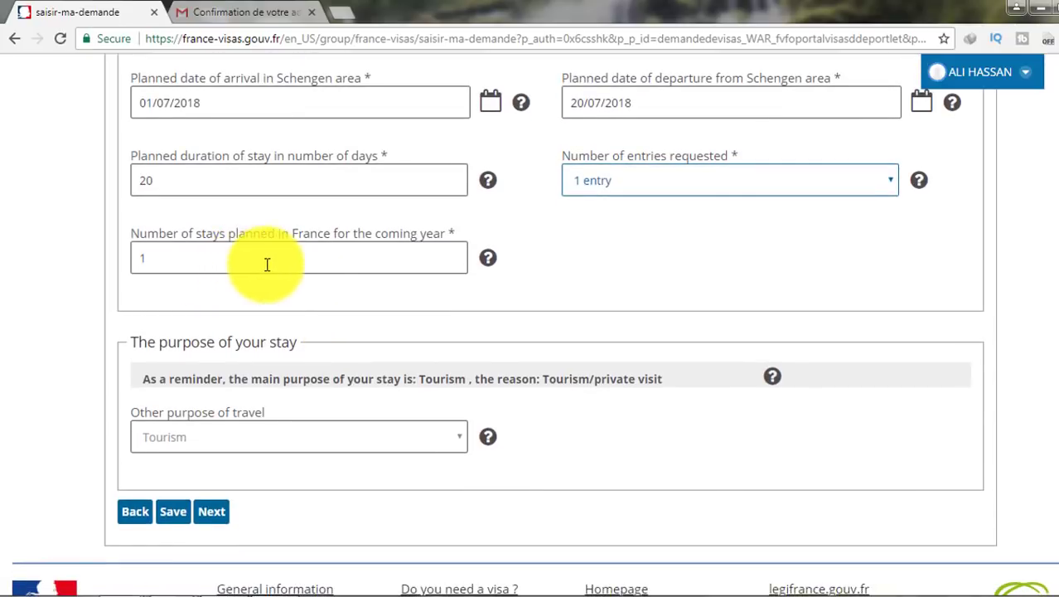
{"action": "left_click", "coordinate": [152, 260]}
{"action": "type", "text": "1"}
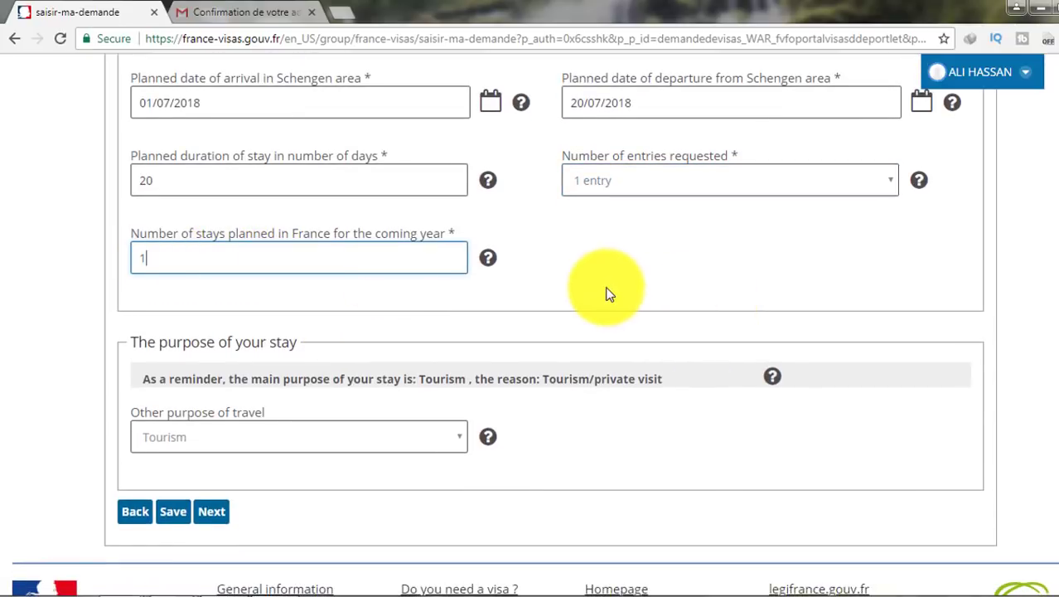
Keep Tourism as the other purpose of travel and continue to the contacts section.
{"action": "scroll", "coordinate": [605, 292], "scroll_direction": "down", "scroll_amount": 2}
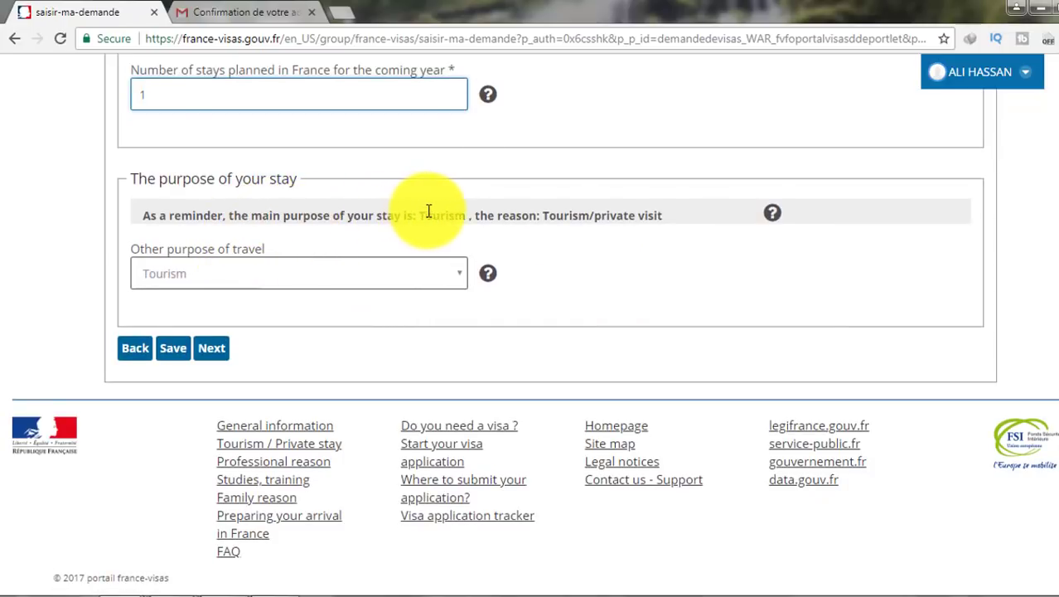
{"action": "left_click", "coordinate": [416, 277]}
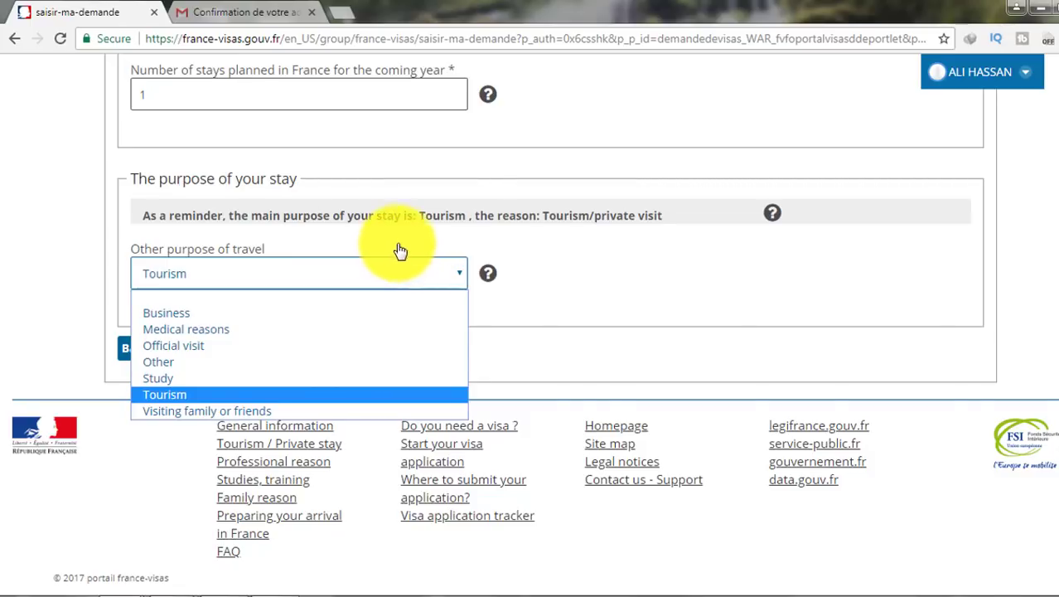
{"action": "left_click", "coordinate": [404, 236]}
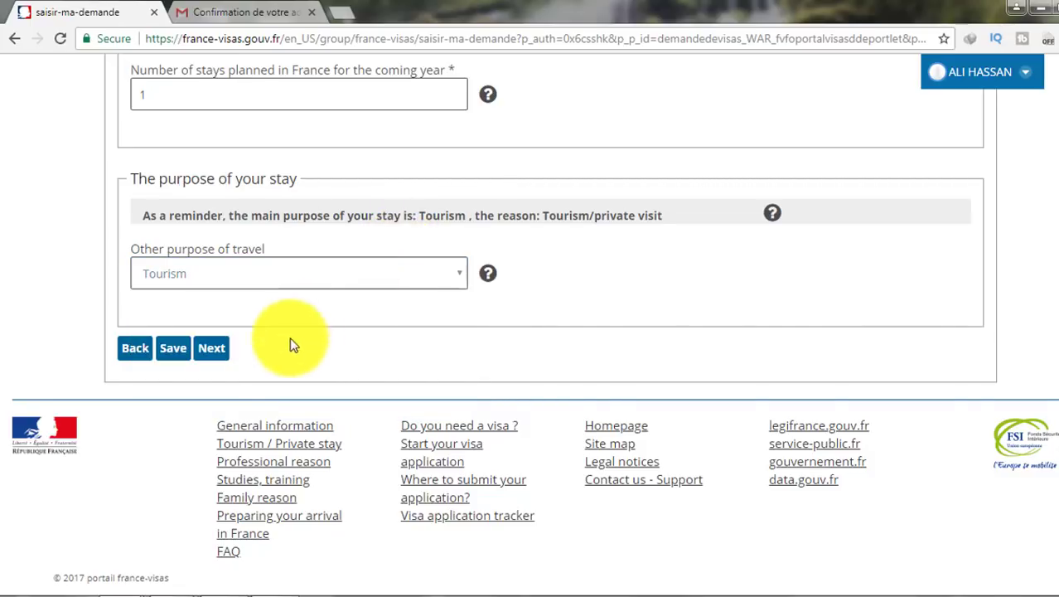
{"action": "left_click", "coordinate": [219, 356]}
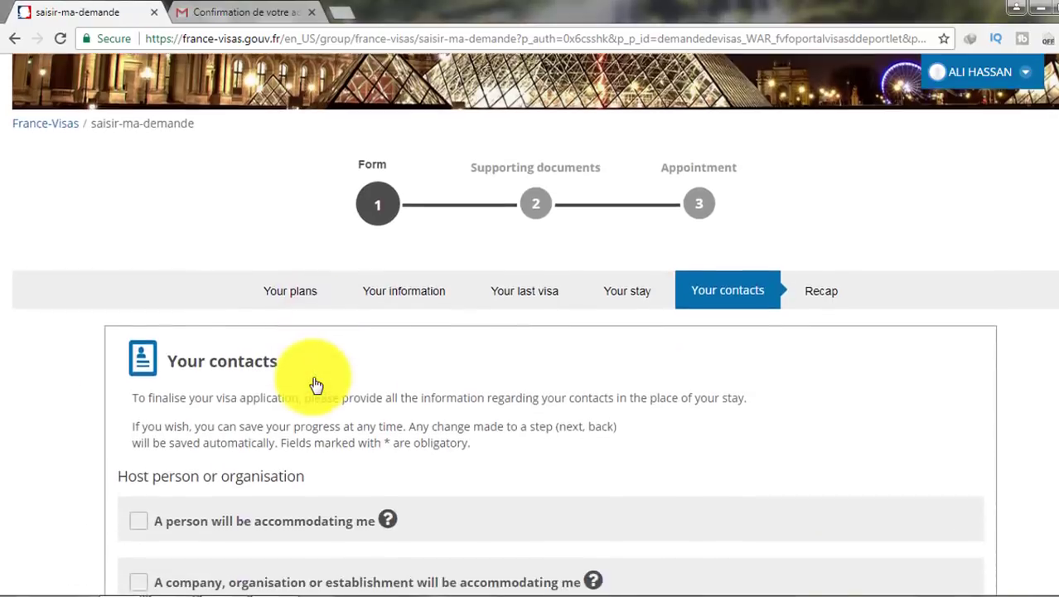
Check the details requested when a person will be accommodating the applicant, and clear that option again.
{"action": "scroll", "coordinate": [314, 381], "scroll_direction": "down", "scroll_amount": 2}
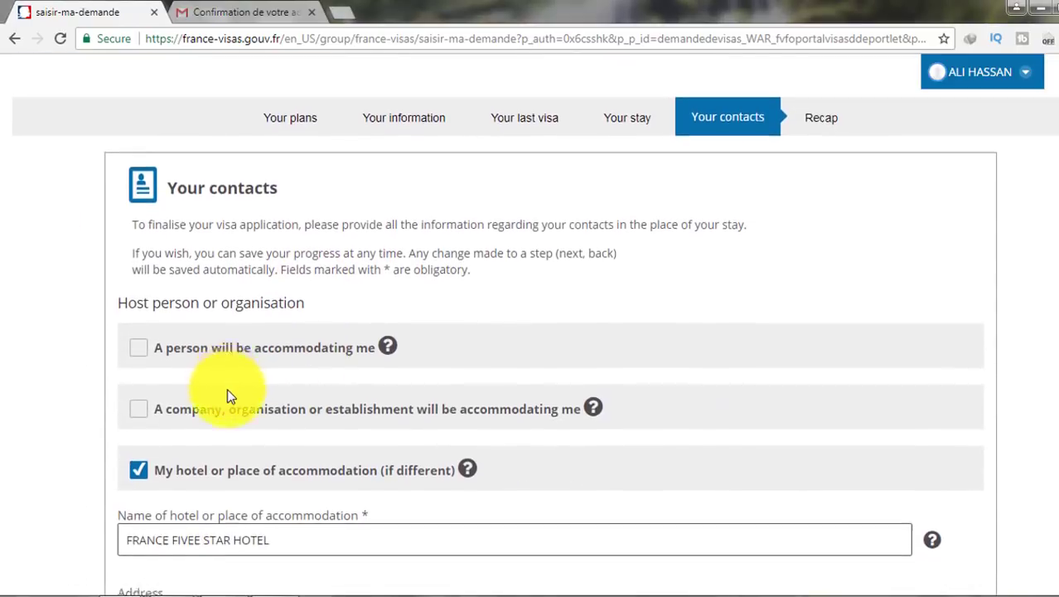
{"action": "scroll", "coordinate": [230, 395], "scroll_direction": "down", "scroll_amount": 2}
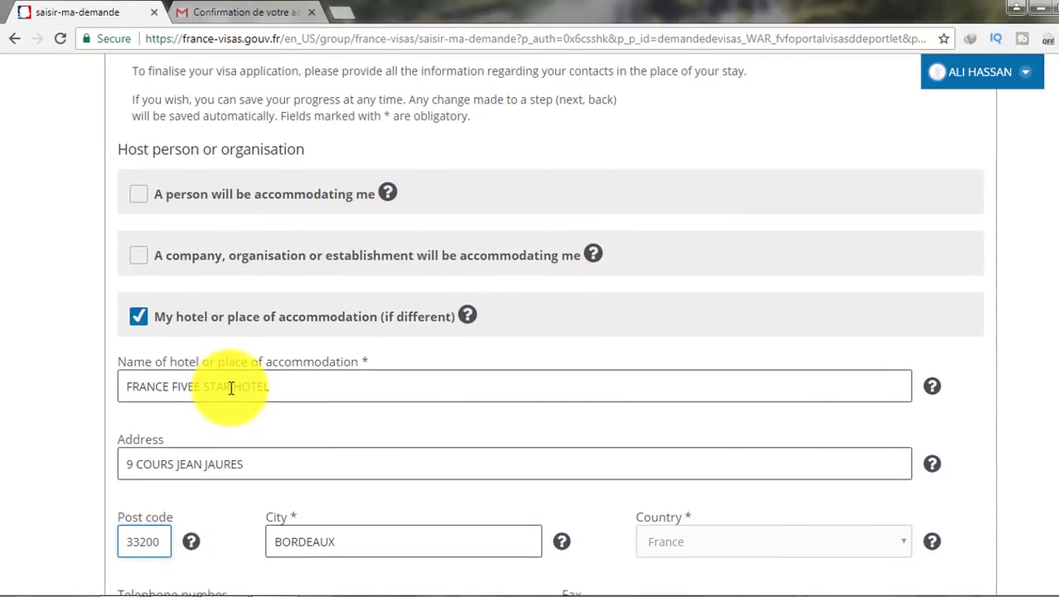
{"action": "left_click", "coordinate": [145, 199]}
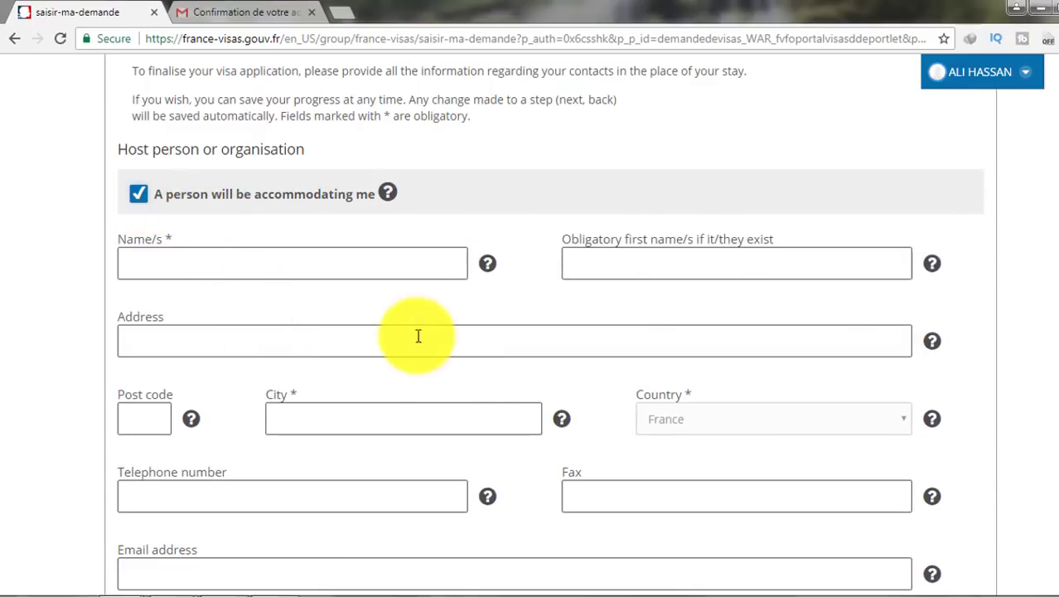
{"action": "scroll", "coordinate": [395, 323], "scroll_direction": "down", "scroll_amount": 1}
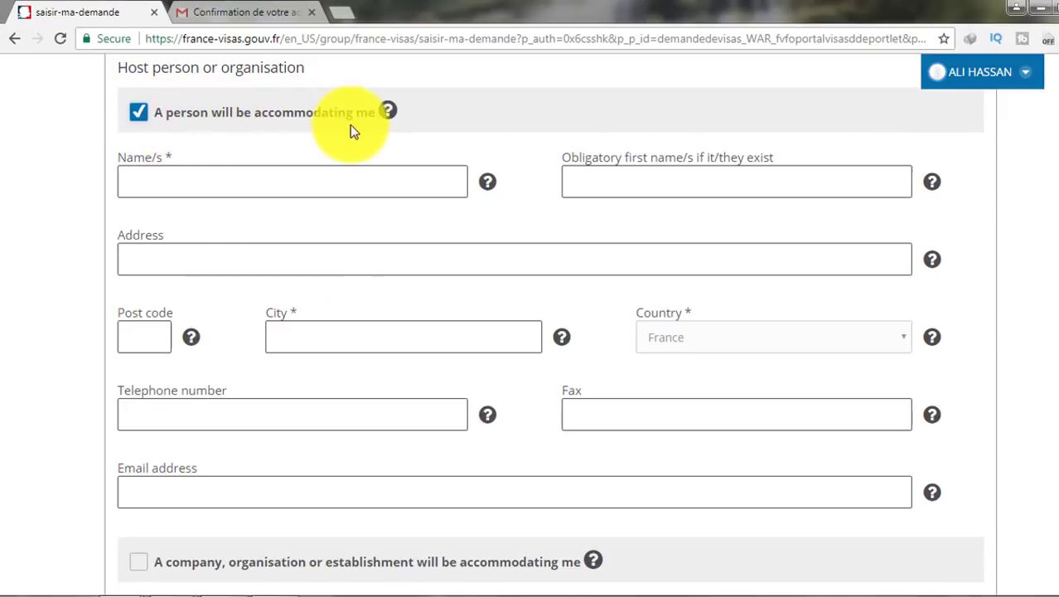
{"action": "scroll", "coordinate": [603, 232], "scroll_direction": "down", "scroll_amount": 1}
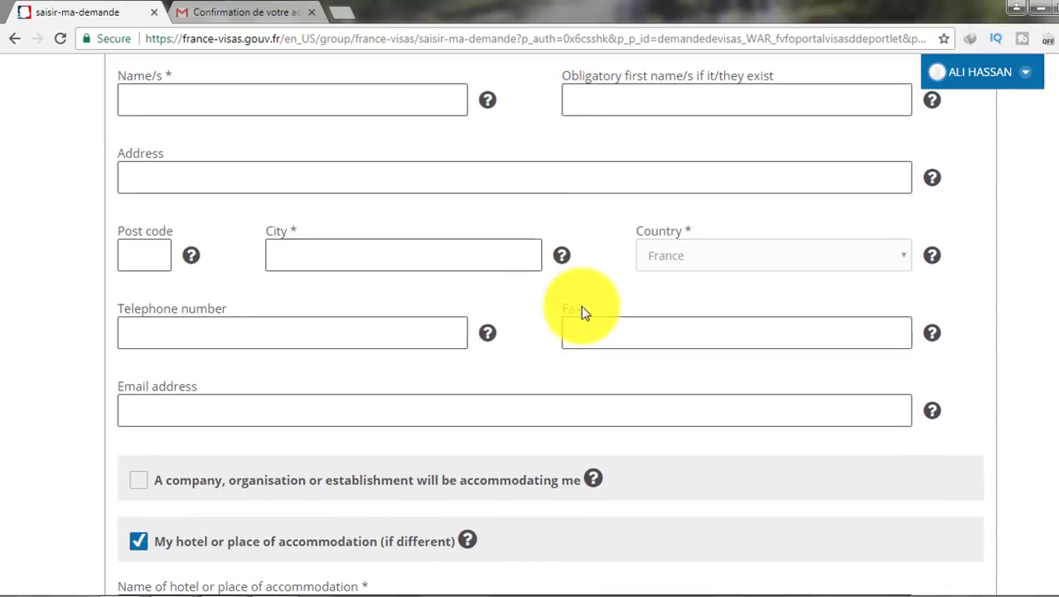
{"action": "scroll", "coordinate": [338, 387], "scroll_direction": "up", "scroll_amount": 2}
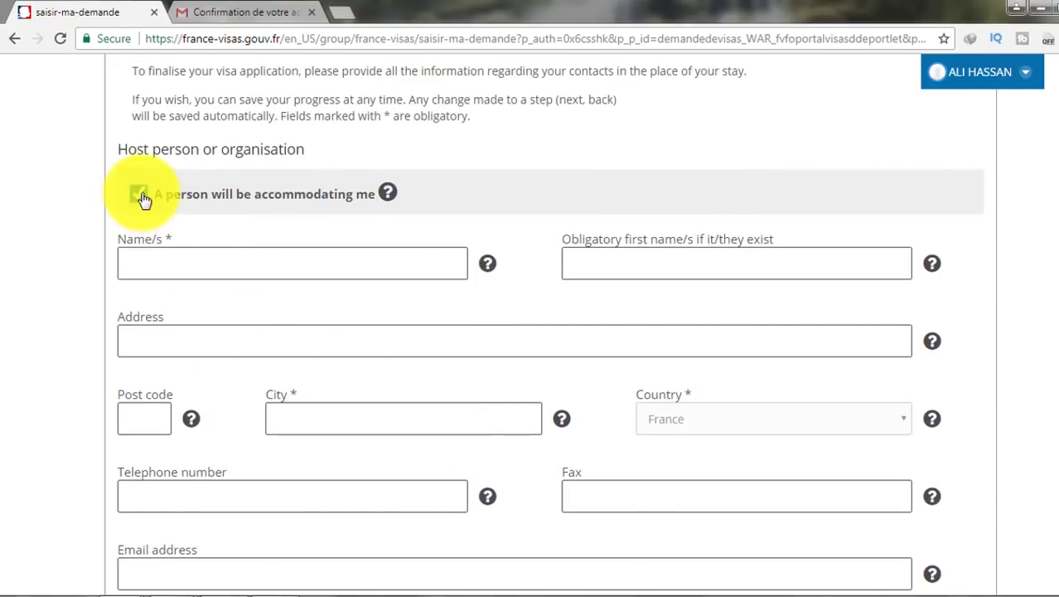
{"action": "left_click", "coordinate": [158, 208]}
Check the details requested when a company, organisation or establishment will be accommodating the applicant, and clear that option again.
{"action": "scroll", "coordinate": [158, 208], "scroll_direction": "down", "scroll_amount": 1}
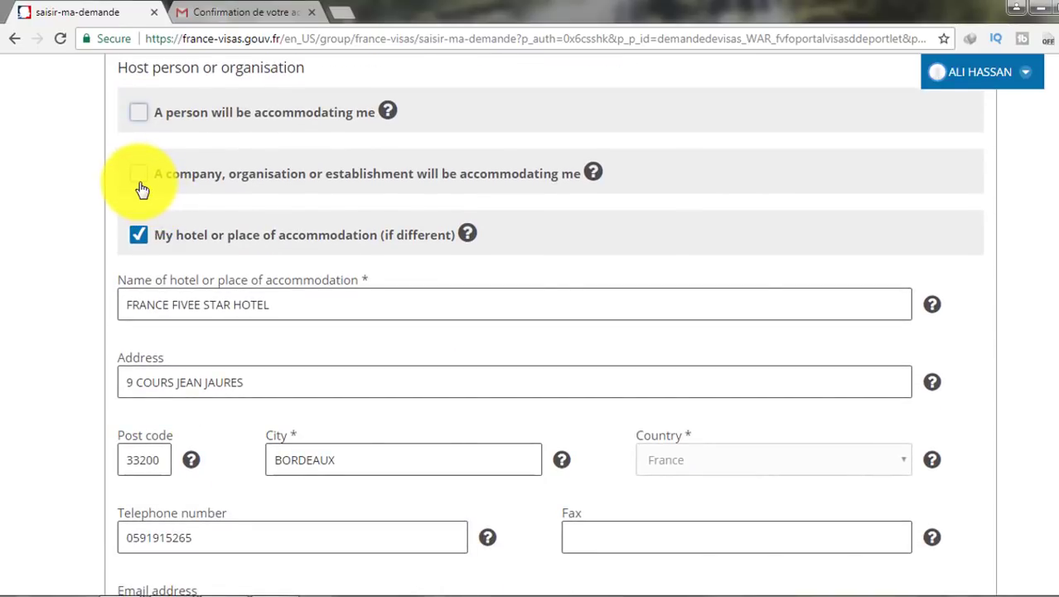
{"action": "left_click", "coordinate": [139, 175]}
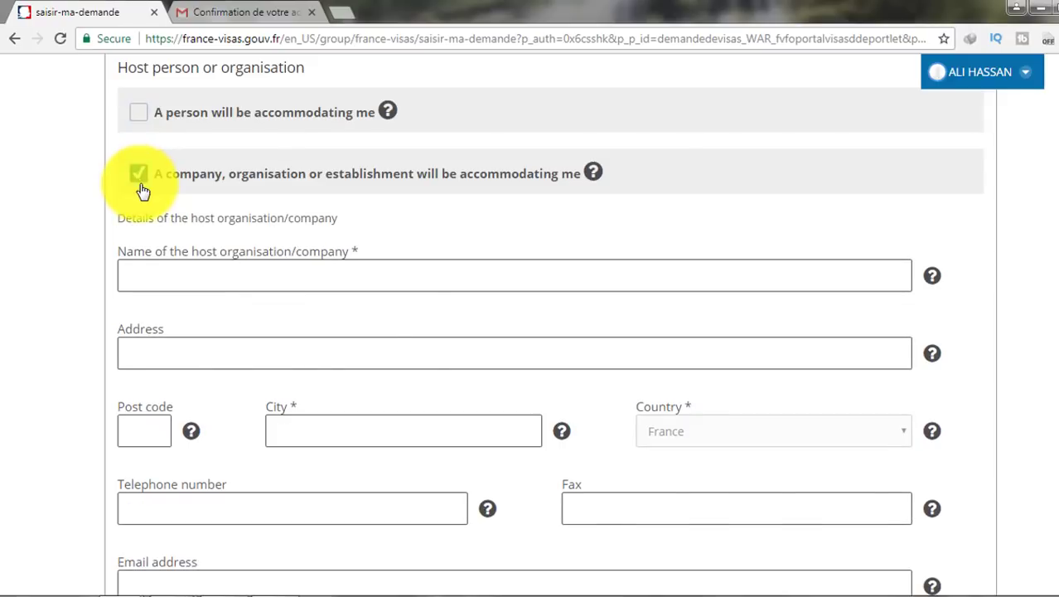
{"action": "scroll", "coordinate": [522, 511], "scroll_direction": "down", "scroll_amount": 1}
{"action": "left_click", "coordinate": [139, 93]}
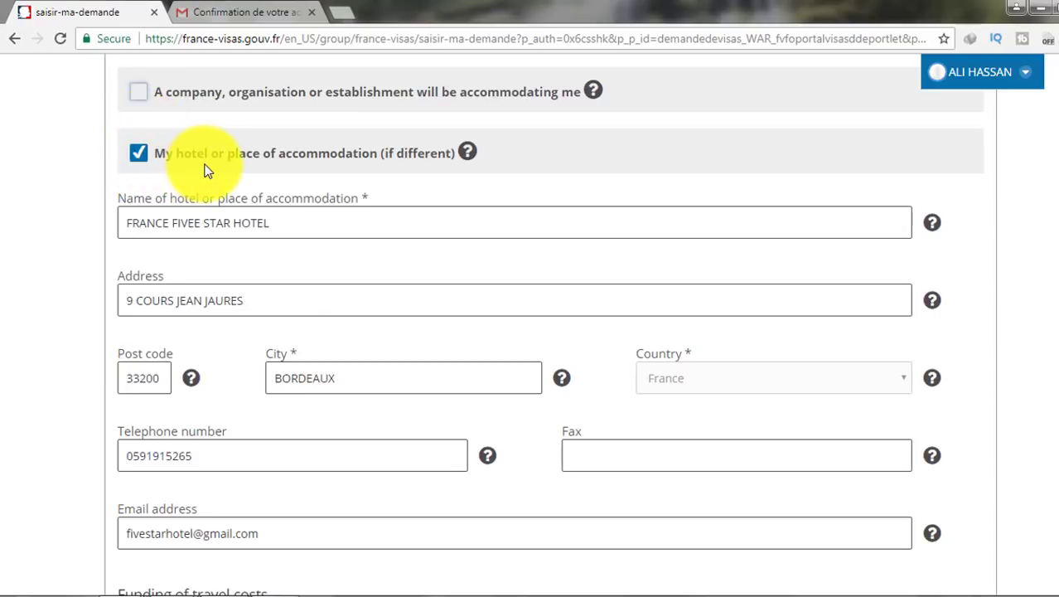
Review the hotel contact details and check the fields for funding by another guarantor, clearing that option again.
{"action": "scroll", "coordinate": [282, 242], "scroll_direction": "down", "scroll_amount": 2}
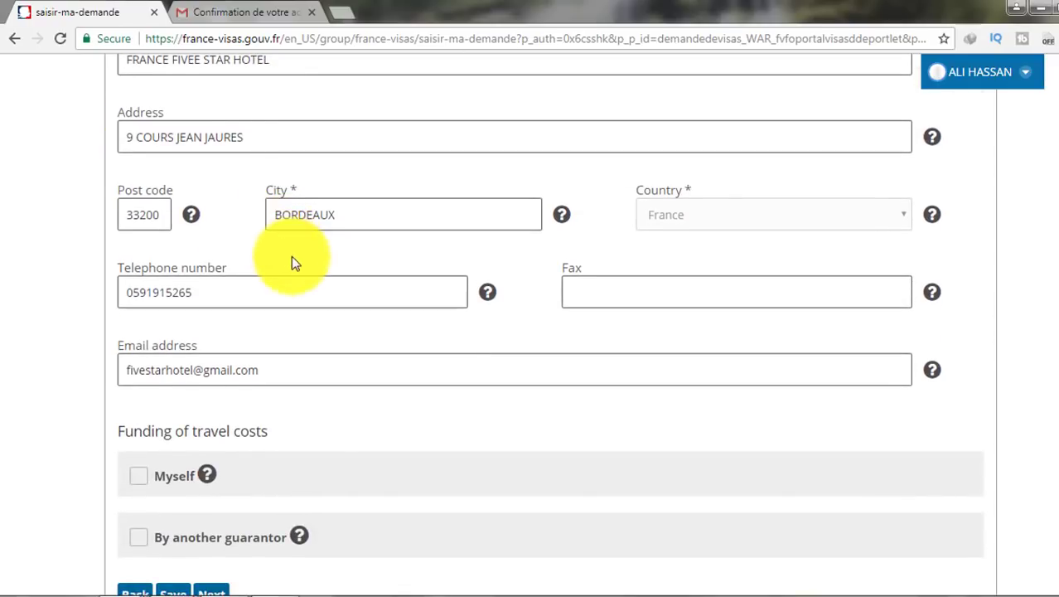
{"action": "scroll", "coordinate": [302, 267], "scroll_direction": "up", "scroll_amount": 1}
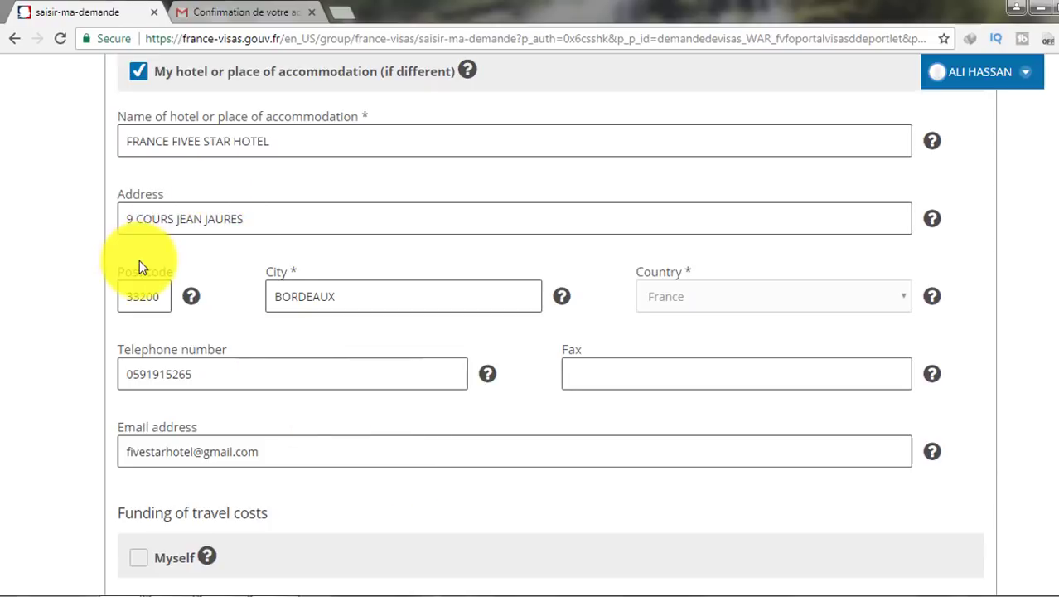
{"action": "scroll", "coordinate": [139, 261], "scroll_direction": "down", "scroll_amount": 5}
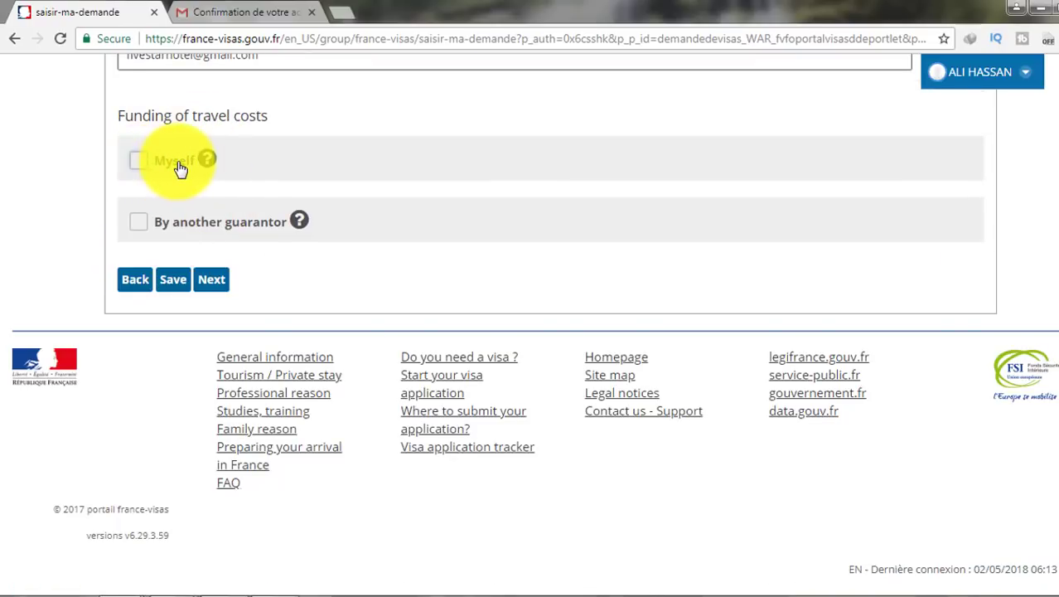
{"action": "left_click", "coordinate": [147, 227]}
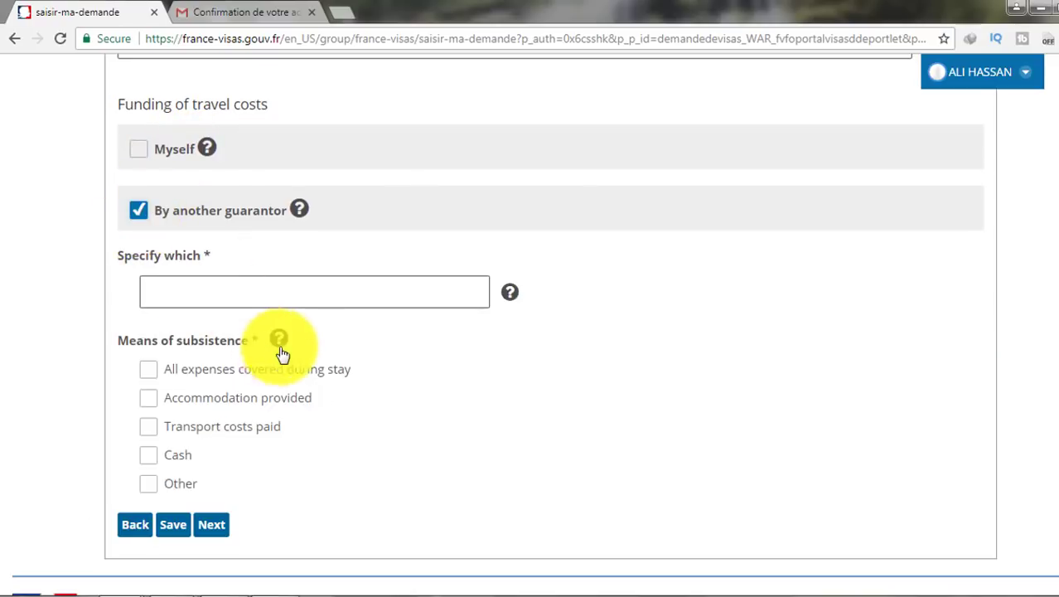
{"action": "left_click", "coordinate": [138, 209]}
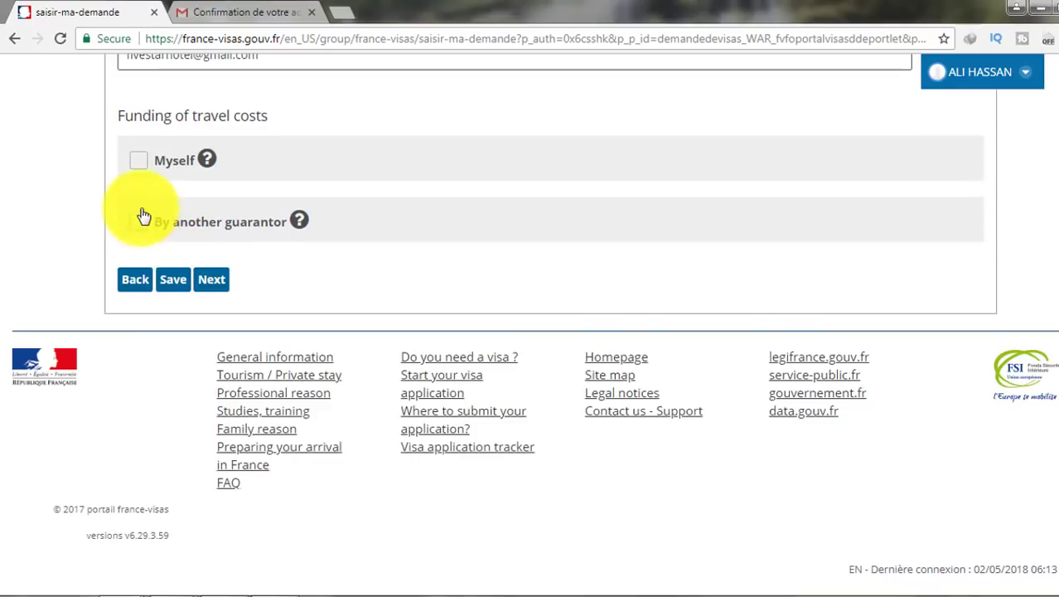
Set travel costs as self-funded with accommodation prepaid, transport costs prepaid, traveller's cheques, credit card and cash, and continue to the recap.
{"action": "left_click", "coordinate": [140, 165]}
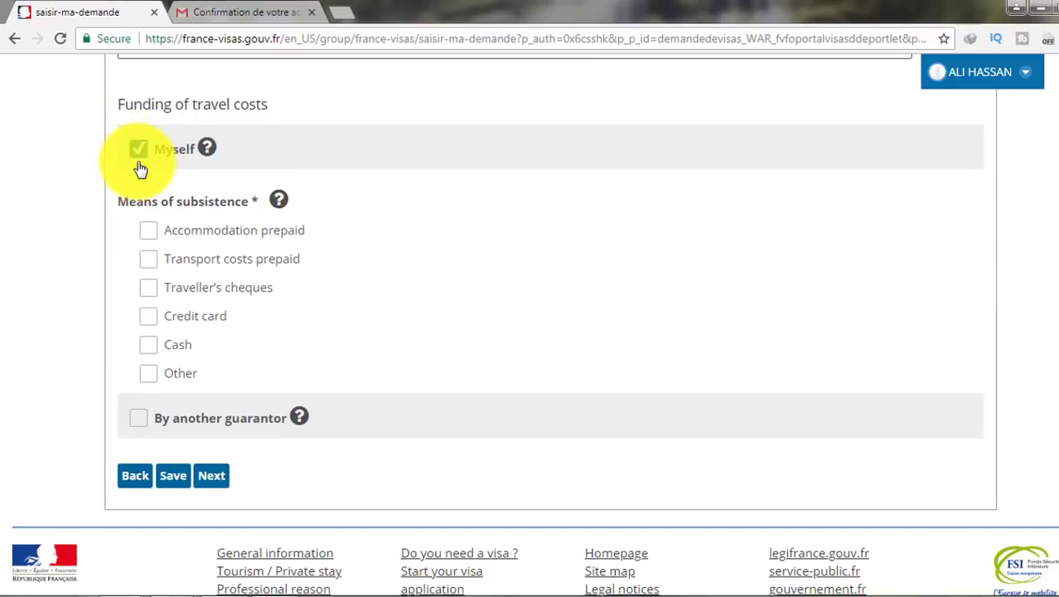
{"action": "left_click", "coordinate": [153, 352]}
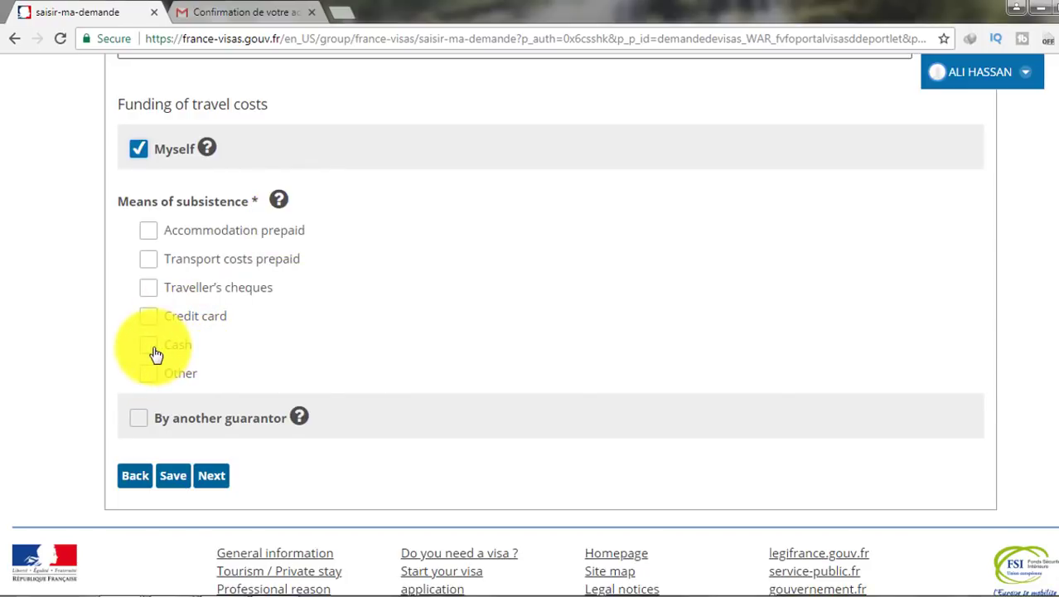
{"action": "left_click", "coordinate": [150, 313]}
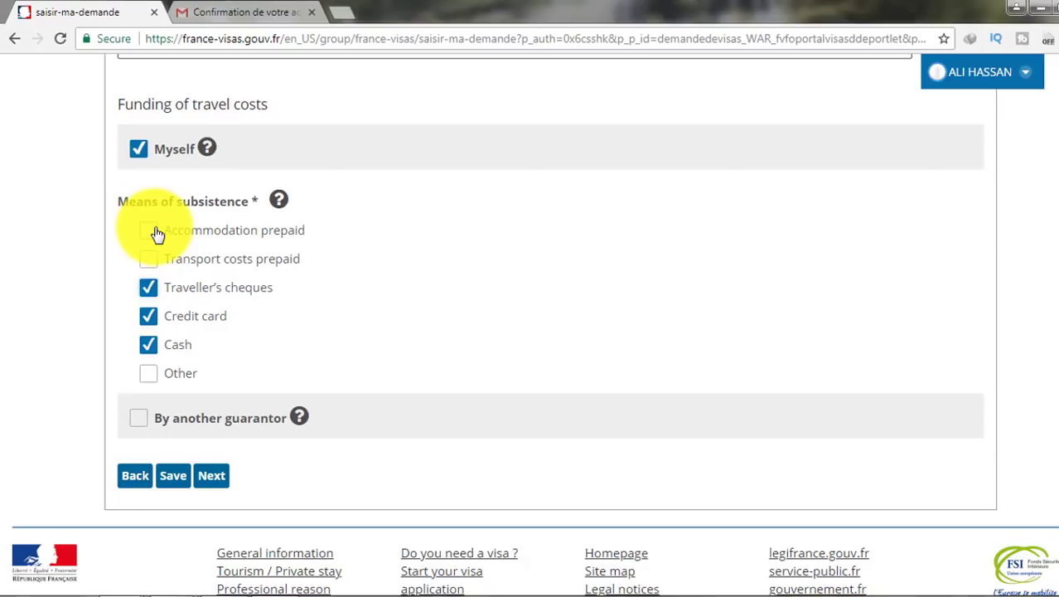
{"action": "left_click", "coordinate": [150, 260]}
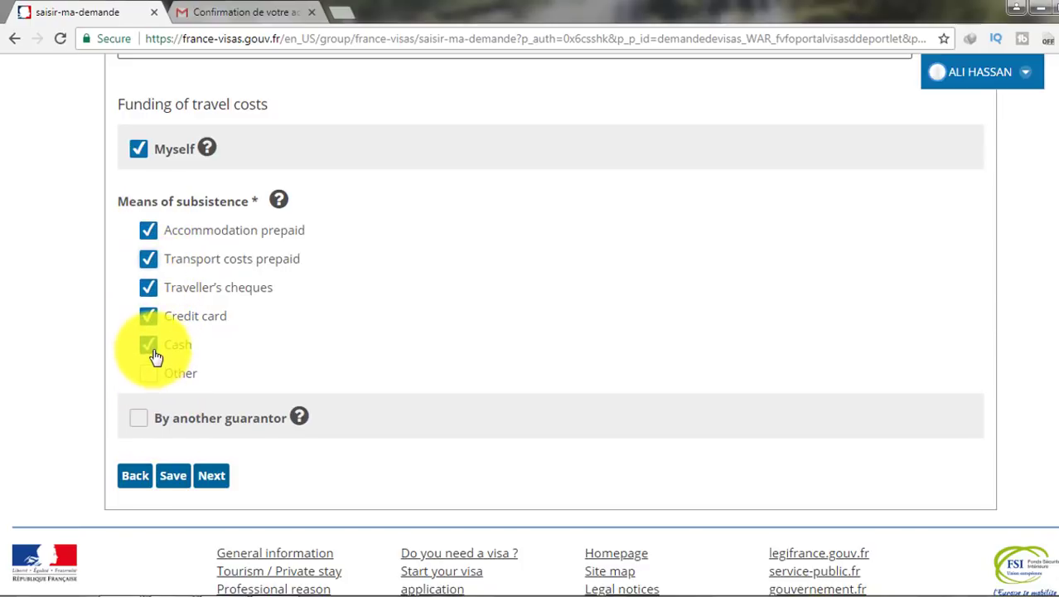
{"action": "left_click", "coordinate": [212, 476]}
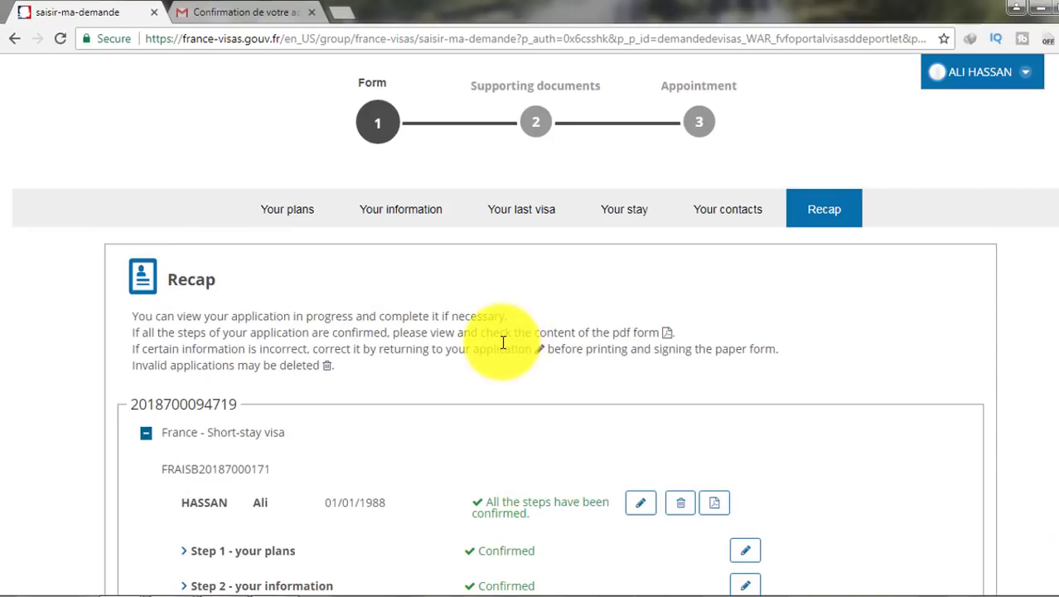
Declare the information correct and complete, and validate the application to proceed to the supporting documents.
{"action": "scroll", "coordinate": [500, 341], "scroll_direction": "down", "scroll_amount": 3}
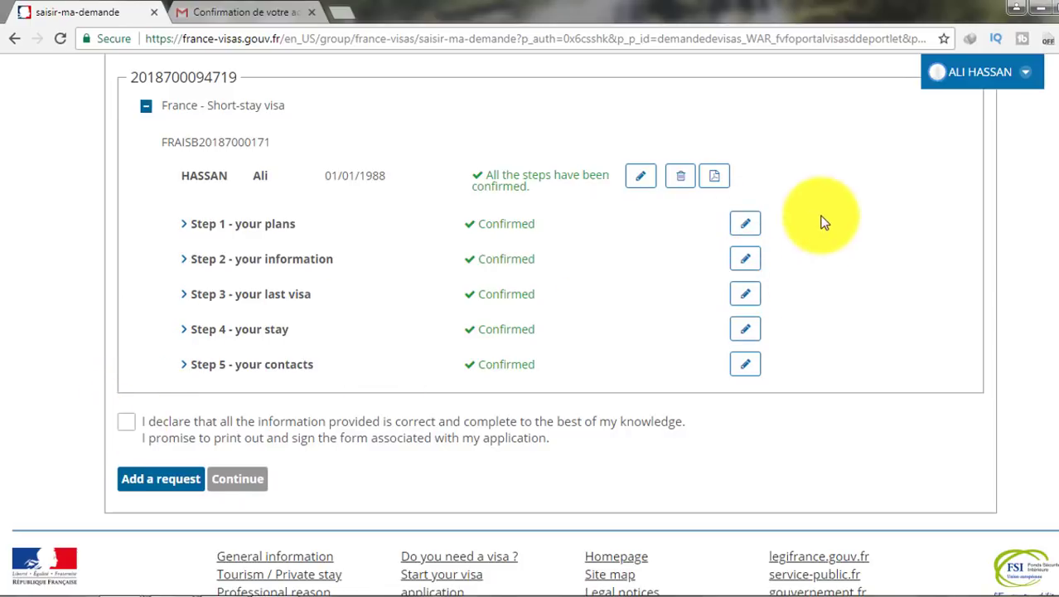
{"action": "left_click", "coordinate": [128, 424]}
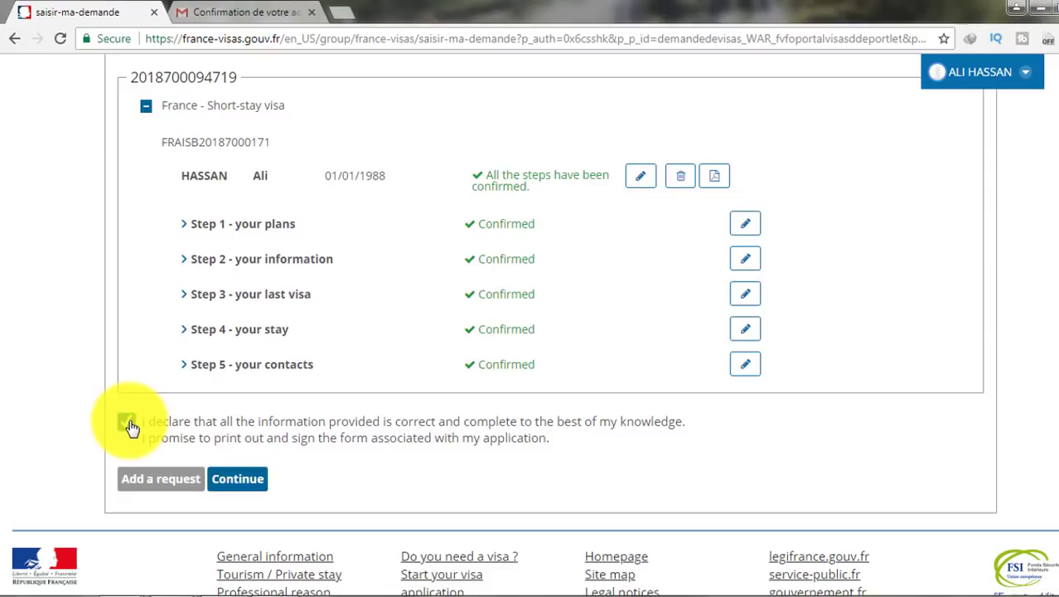
{"action": "left_click", "coordinate": [237, 479]}
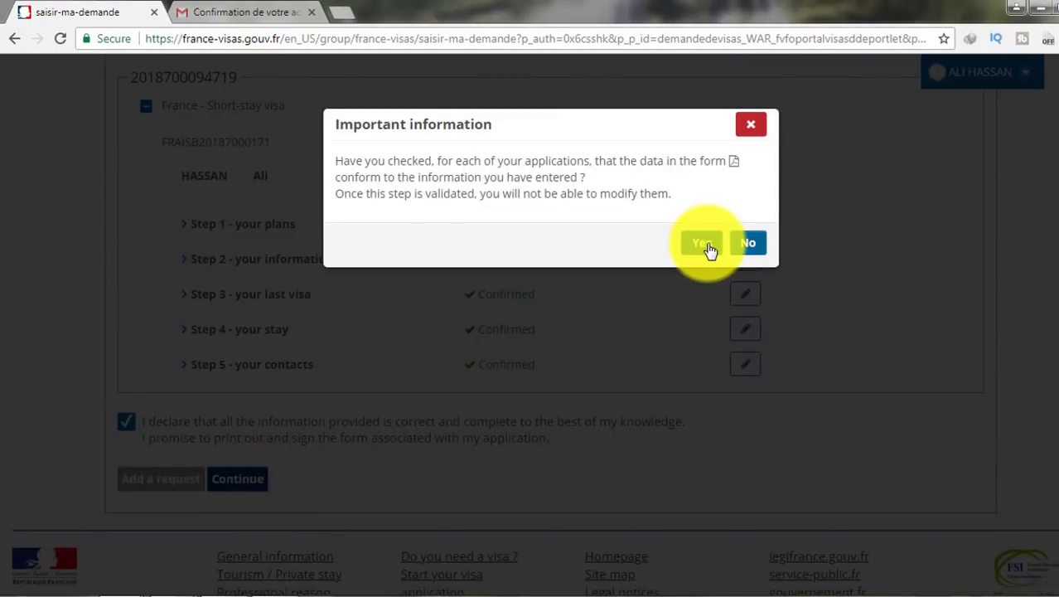
{"action": "left_click", "coordinate": [705, 244]}
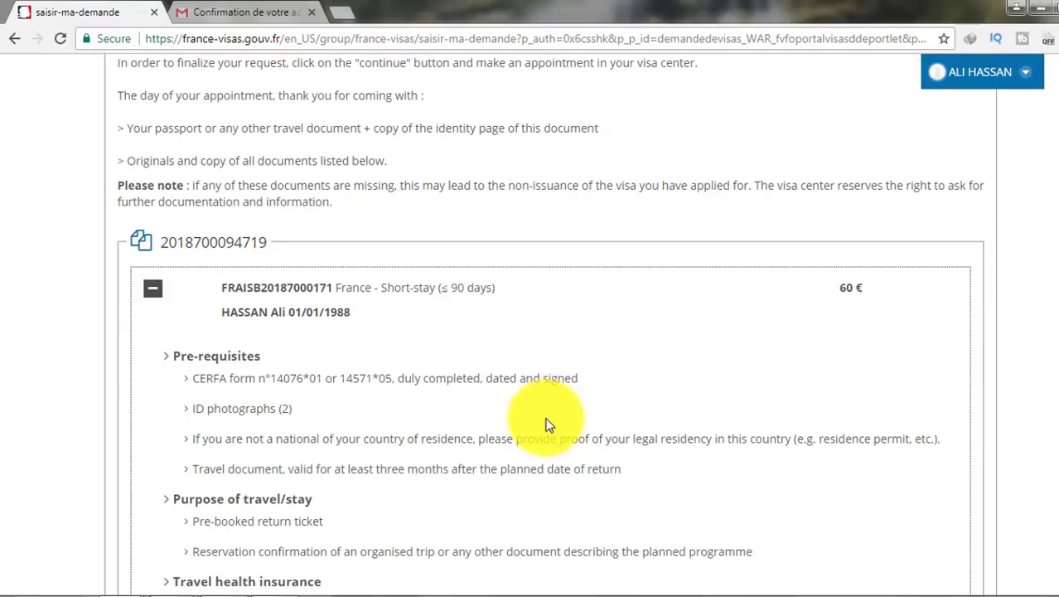
Review the required supporting documents and the application fee, and continue to making the appointment.
{"action": "scroll", "coordinate": [547, 426], "scroll_direction": "down", "scroll_amount": 1}
{"action": "scroll", "coordinate": [547, 422], "scroll_direction": "down", "scroll_amount": 6}
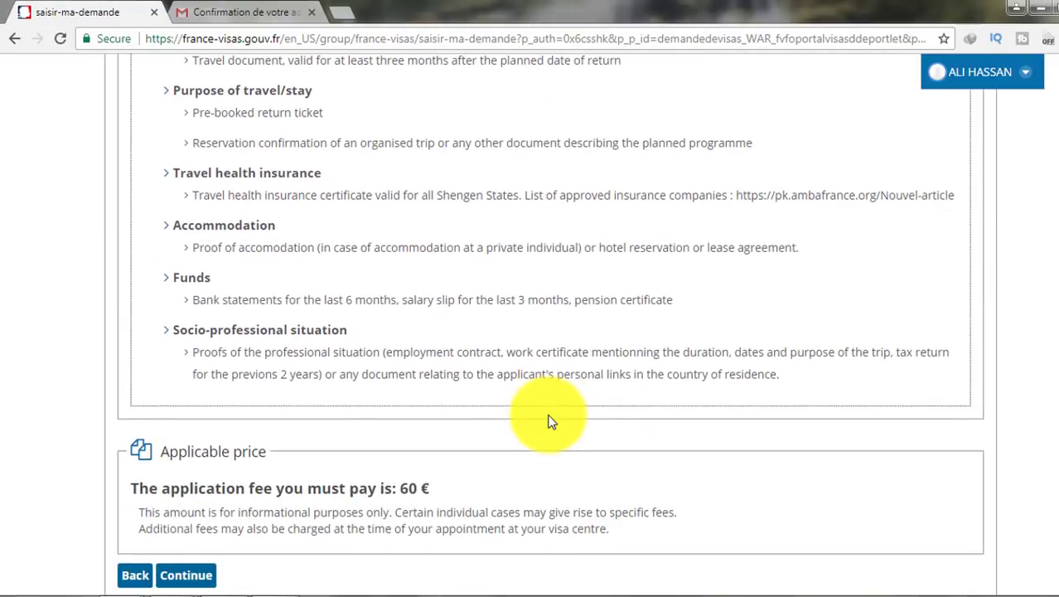
{"action": "left_click", "coordinate": [208, 423]}
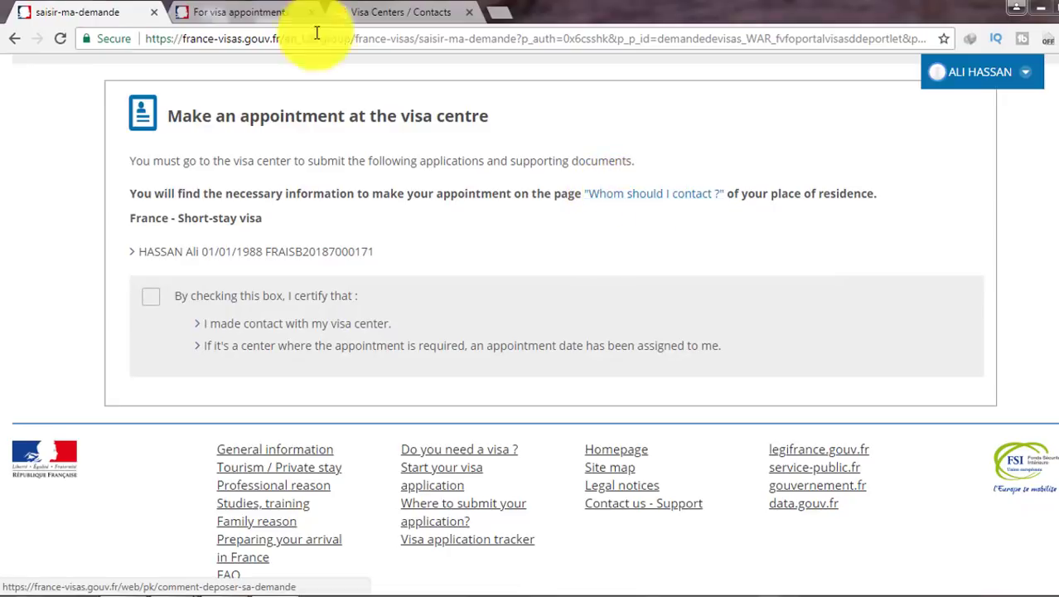
Look at the embassy's visa appointments page and the AEG Travel Services visa centres contact page.
{"action": "left_click", "coordinate": [278, 10]}
{"action": "left_click", "coordinate": [419, 12]}
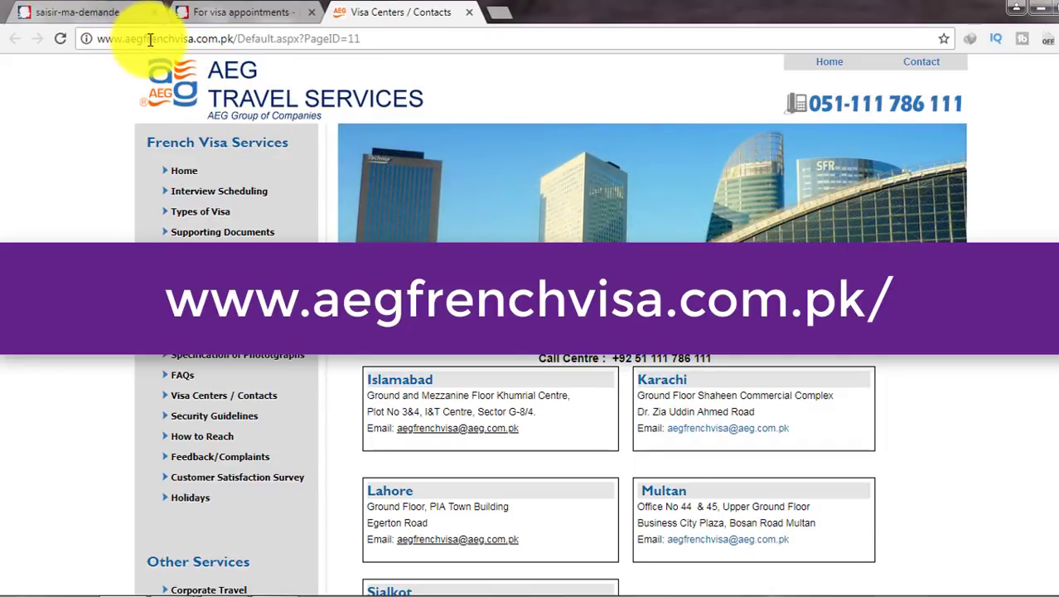
{"action": "left_click", "coordinate": [229, 10]}
{"action": "left_click", "coordinate": [357, 9]}
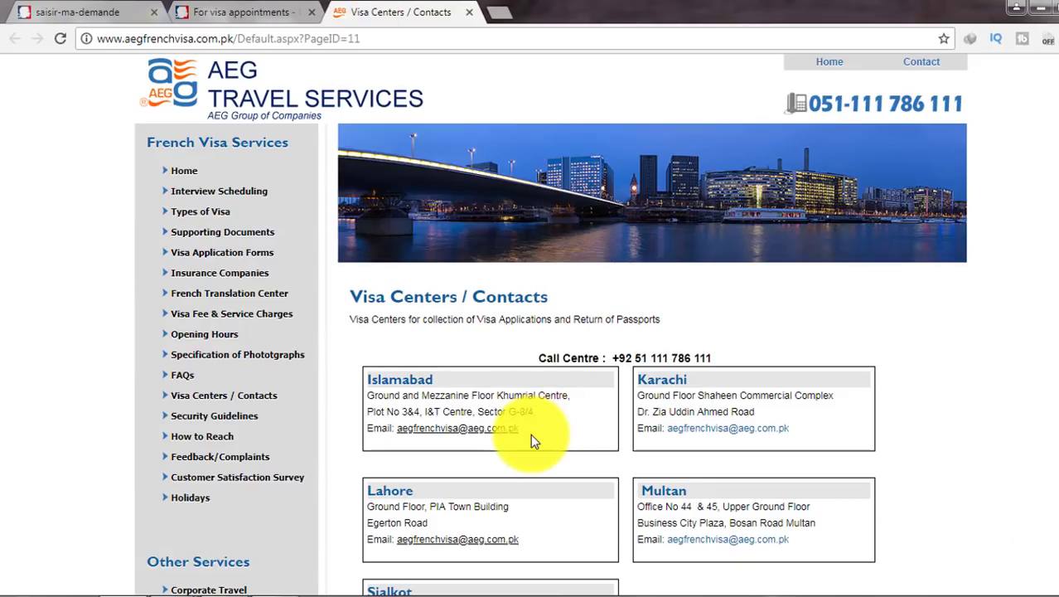
Examine the AEG visa centre locations, the SpeedEx partner collection points and the office timings.
{"action": "scroll", "coordinate": [531, 441], "scroll_direction": "down", "scroll_amount": 1}
{"action": "scroll", "coordinate": [514, 371], "scroll_direction": "down", "scroll_amount": 1}
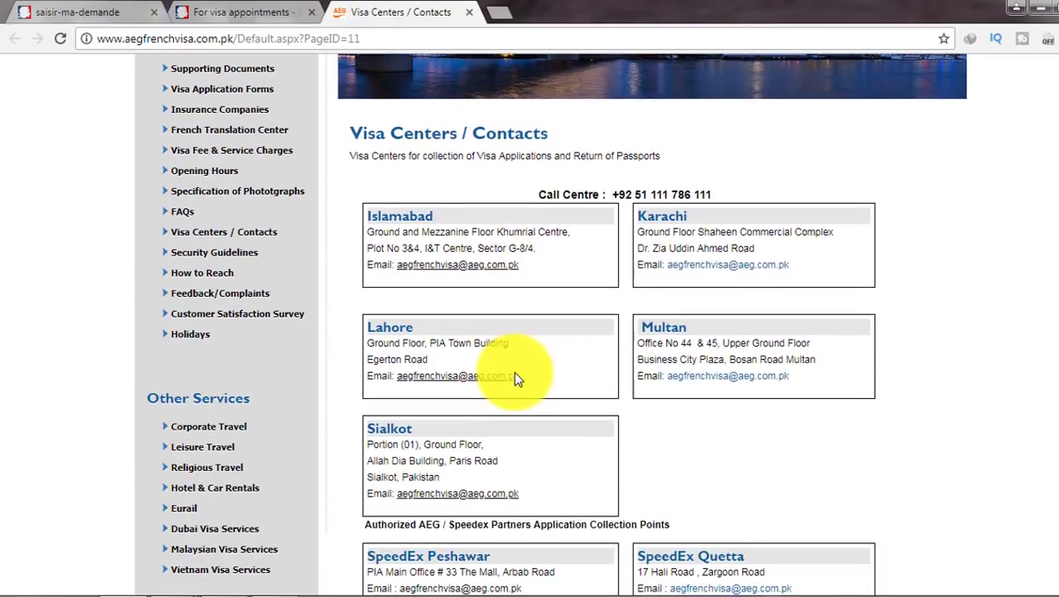
{"action": "scroll", "coordinate": [515, 372], "scroll_direction": "down", "scroll_amount": 1}
{"action": "scroll", "coordinate": [514, 373], "scroll_direction": "down", "scroll_amount": 2}
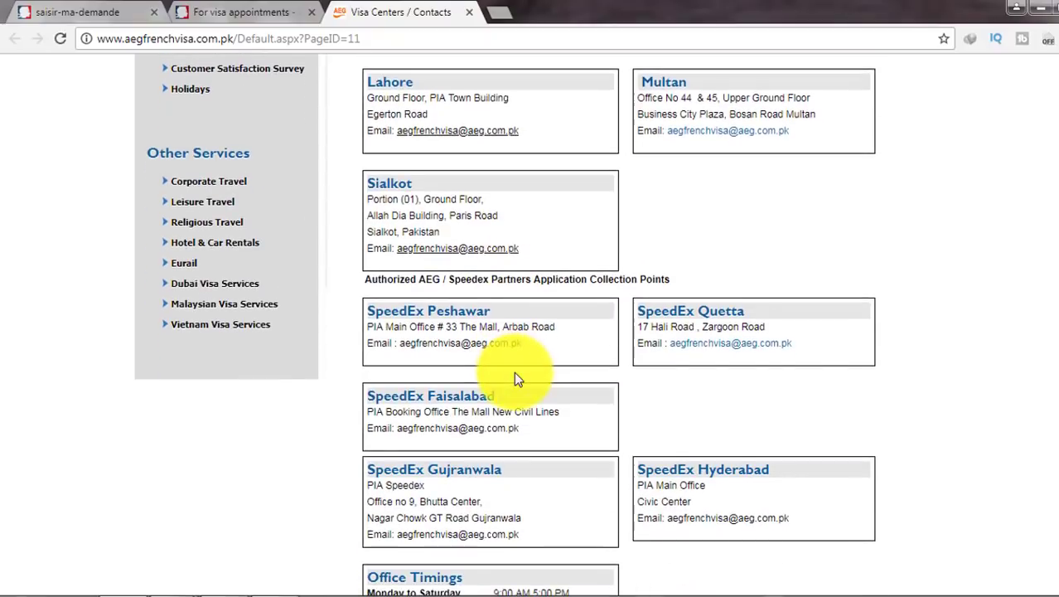
{"action": "scroll", "coordinate": [514, 378], "scroll_direction": "down", "scroll_amount": 1}
{"action": "scroll", "coordinate": [520, 382], "scroll_direction": "up", "scroll_amount": 2}
{"action": "scroll", "coordinate": [519, 379], "scroll_direction": "up", "scroll_amount": 2}
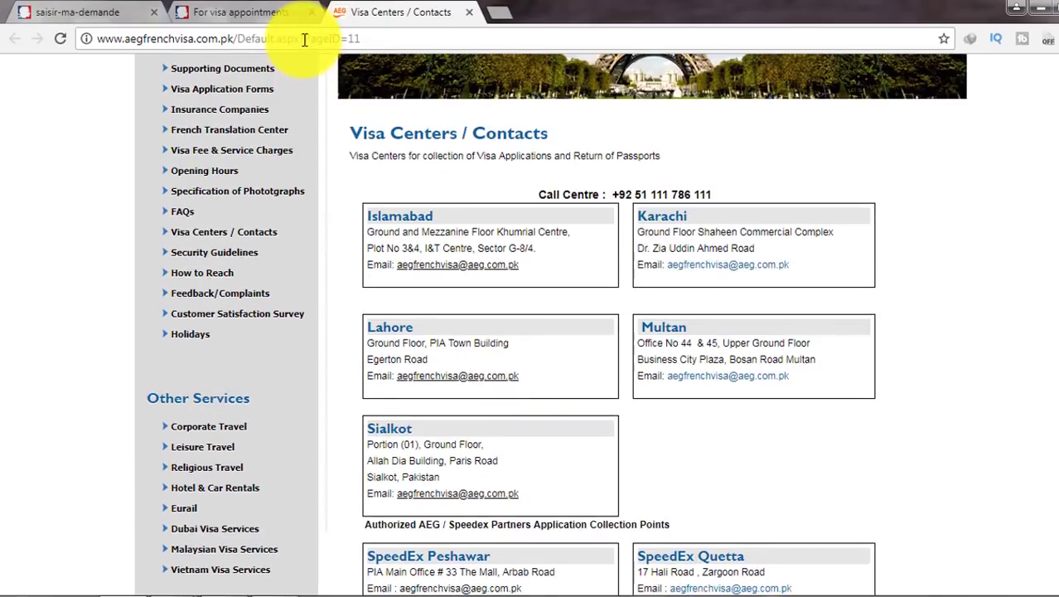
{"action": "scroll", "coordinate": [489, 301], "scroll_direction": "down", "scroll_amount": 3}
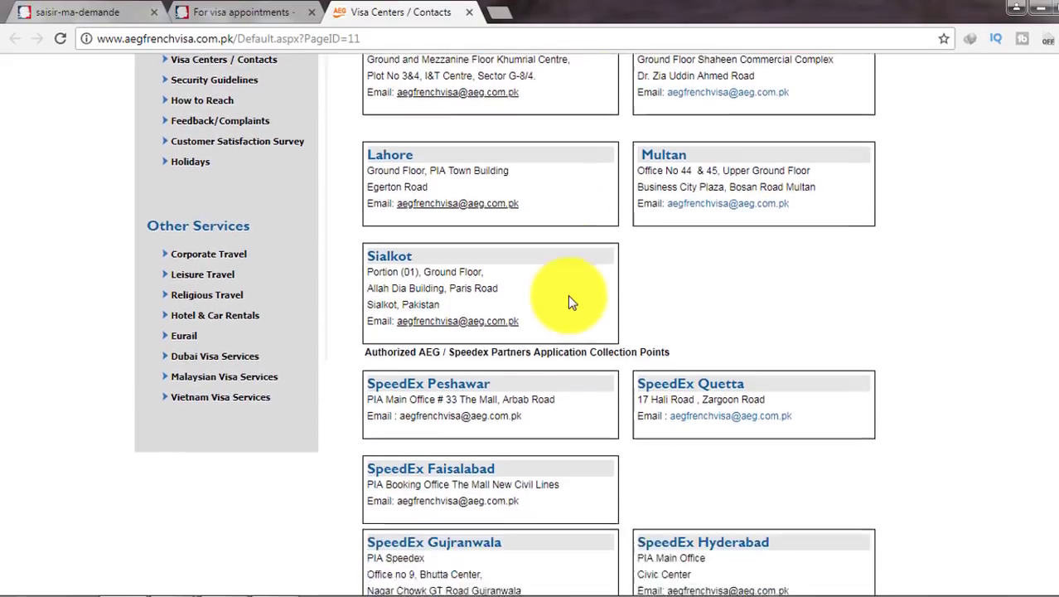
{"action": "scroll", "coordinate": [497, 427], "scroll_direction": "down", "scroll_amount": 3}
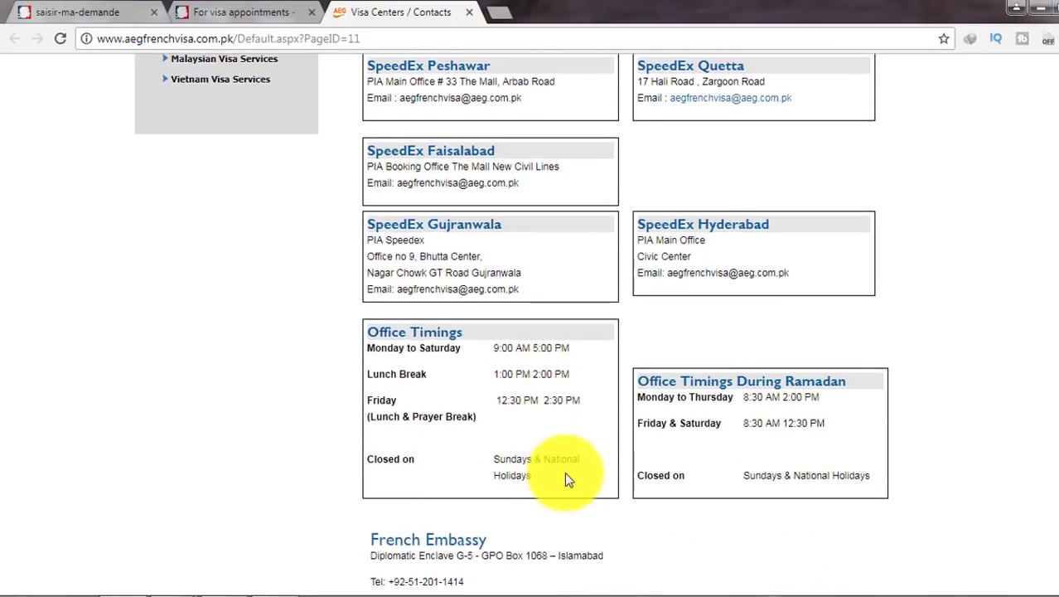
{"action": "scroll", "coordinate": [621, 424], "scroll_direction": "up", "scroll_amount": 5}
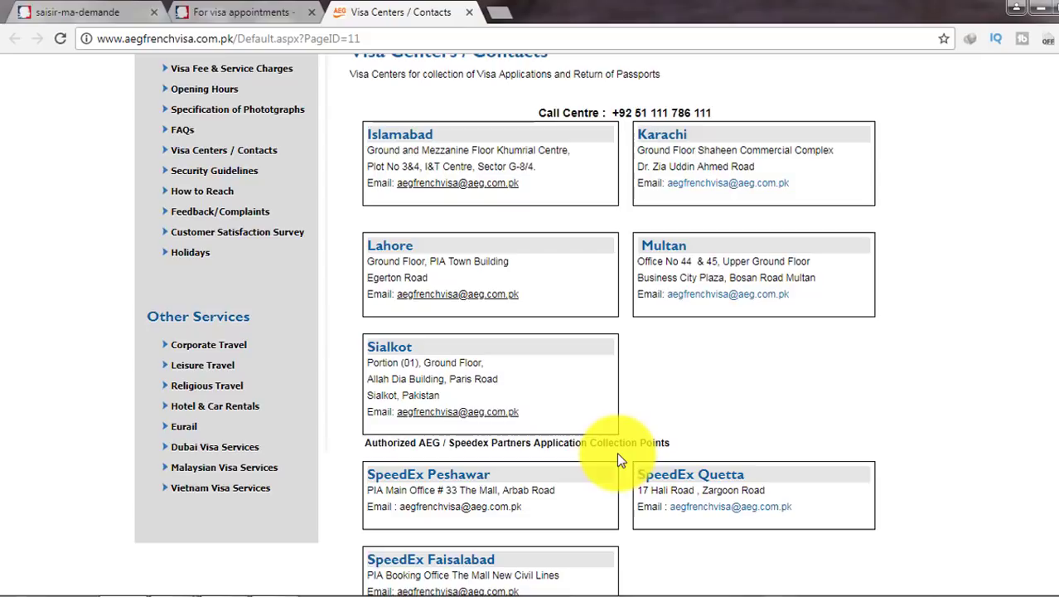
Return to the visa application, certify that the visa centre was contacted and an appointment date assigned, and proceed to finalization.
{"action": "left_click", "coordinate": [249, 11]}
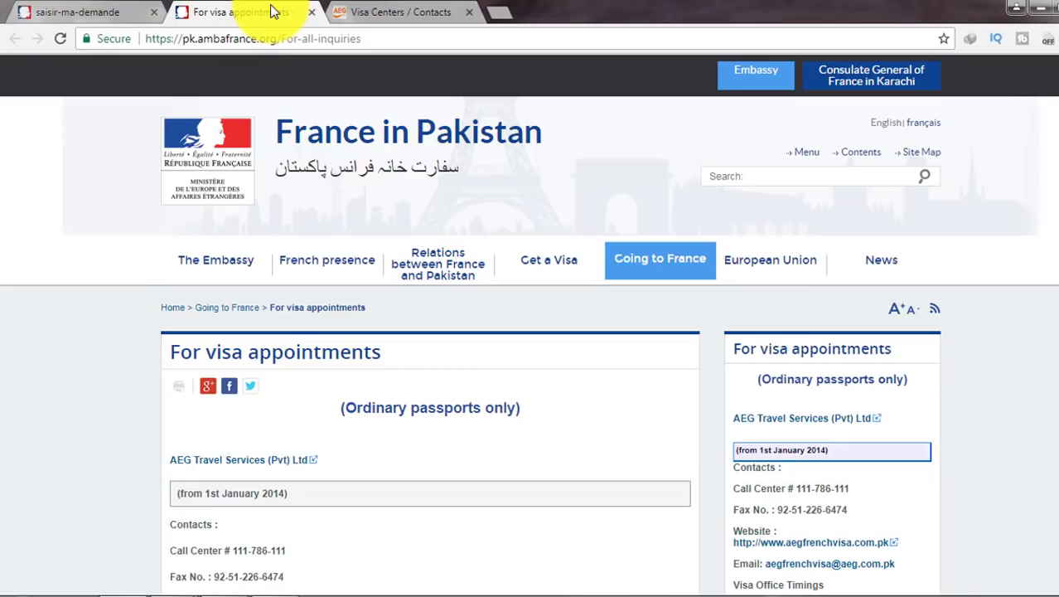
{"action": "left_click", "coordinate": [108, 12]}
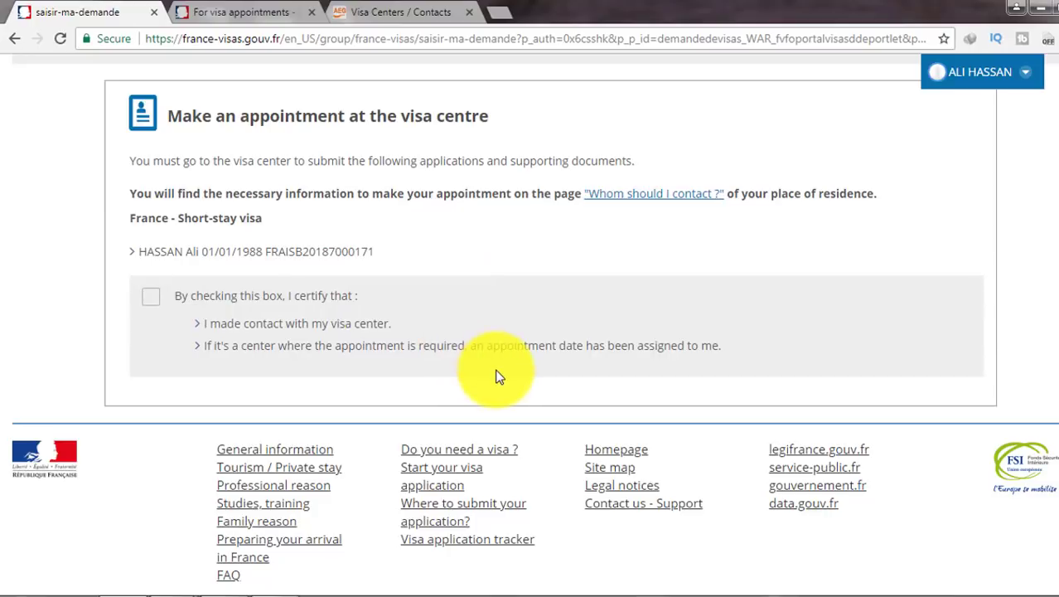
{"action": "left_click", "coordinate": [153, 298]}
{"action": "left_click", "coordinate": [244, 489]}
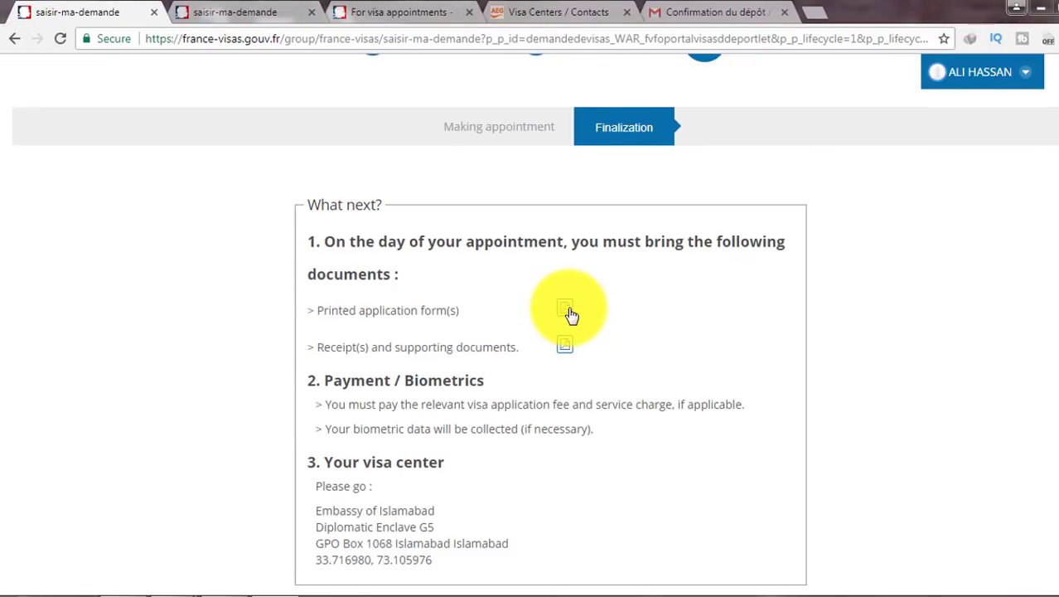
Download the printed application form PDF to the Desktop under the file name All_documents.
{"action": "left_click_drag", "start_coordinate": [314, 307], "coordinate": [458, 307]}
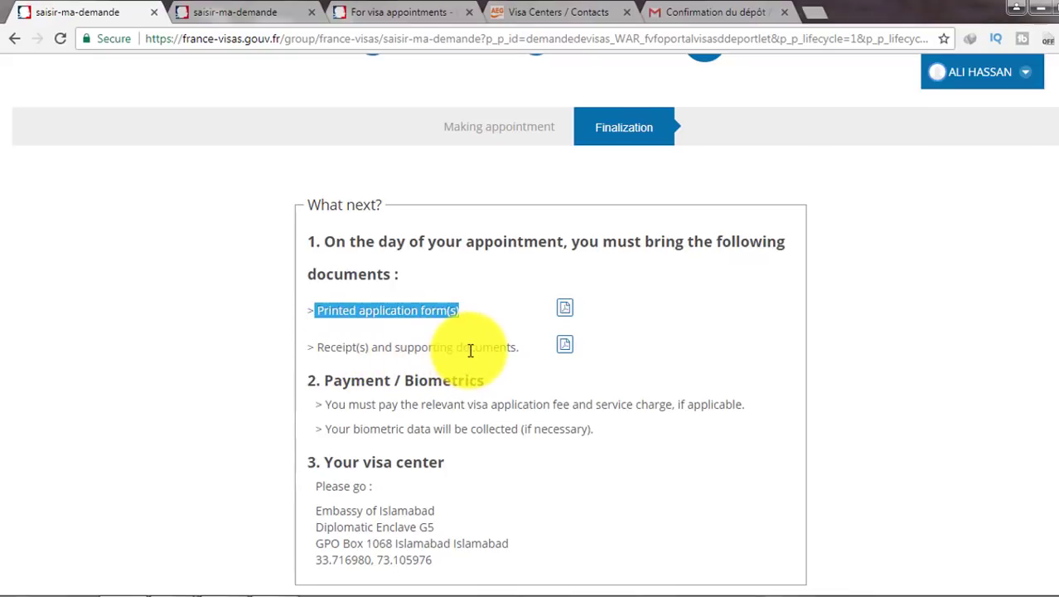
{"action": "left_click_drag", "start_coordinate": [399, 349], "coordinate": [452, 349]}
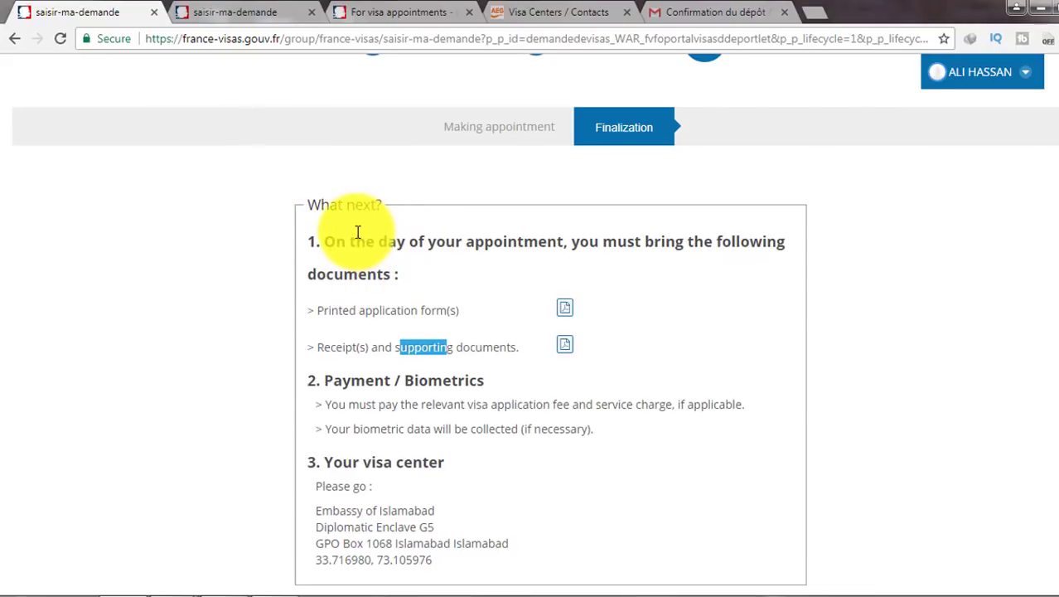
{"action": "left_click", "coordinate": [563, 315]}
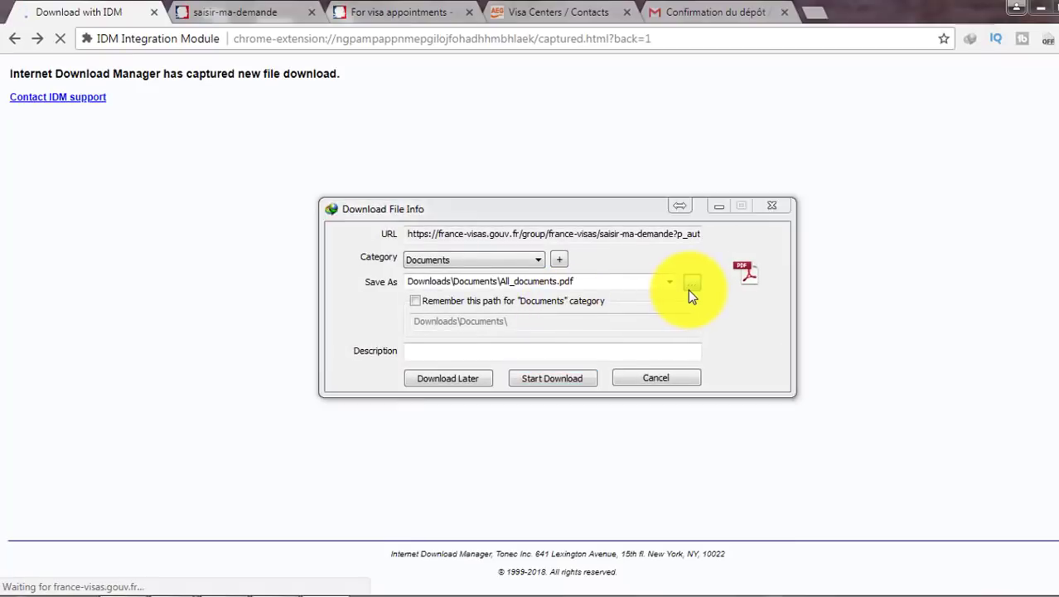
{"action": "left_click", "coordinate": [688, 286]}
{"action": "left_click", "coordinate": [398, 290]}
{"action": "left_click", "coordinate": [744, 540]}
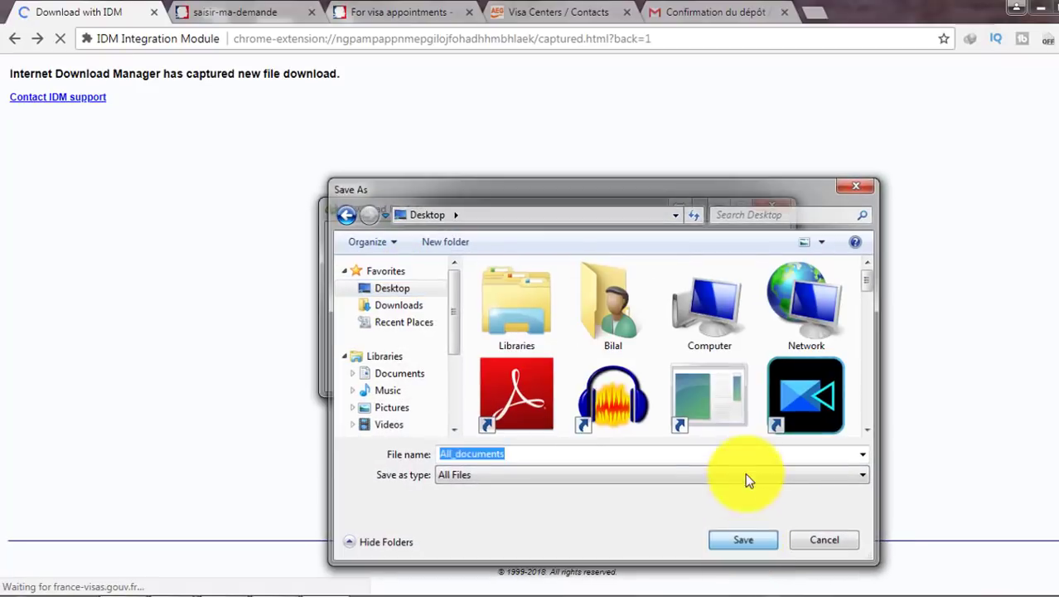
{"action": "left_click", "coordinate": [575, 382]}
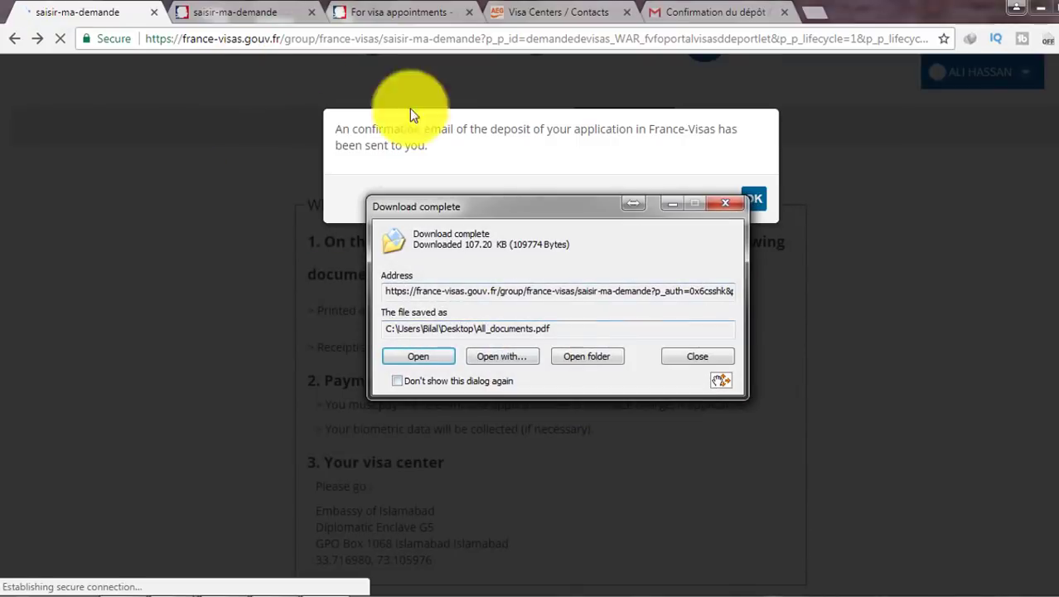
Open the downloaded Schengen visa application form in Adobe Reader and review its completed fields.
{"action": "left_click", "coordinate": [420, 356]}
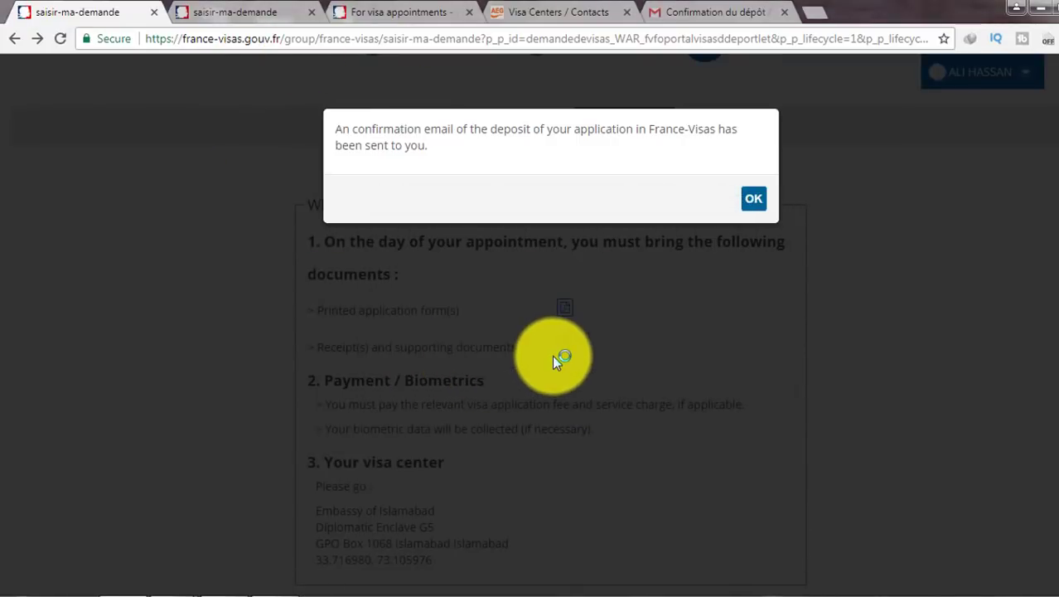
{"action": "scroll", "coordinate": [552, 359], "scroll_direction": "down", "scroll_amount": 2}
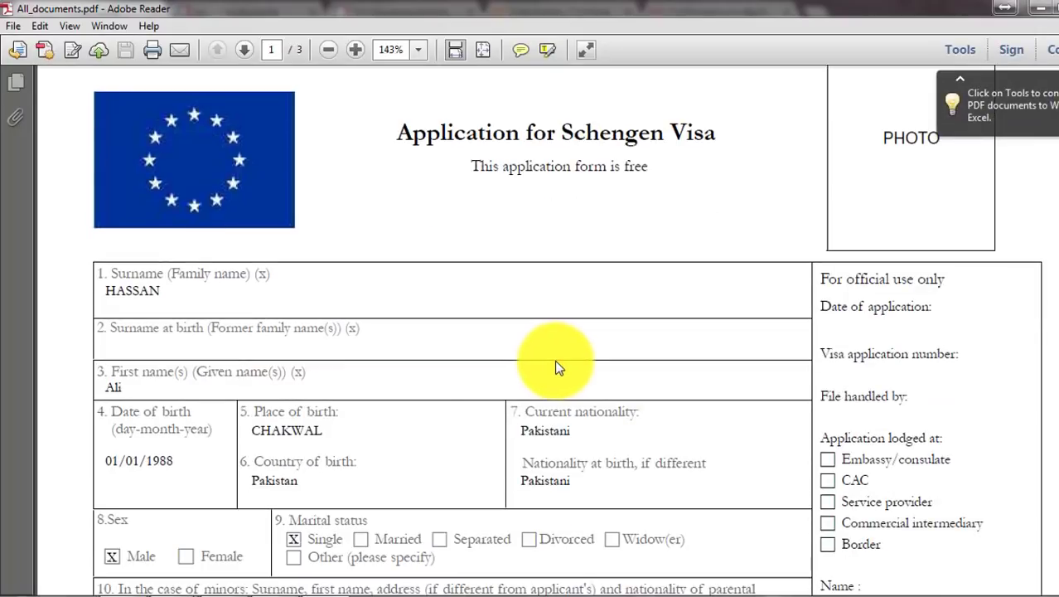
{"action": "scroll", "coordinate": [444, 365], "scroll_direction": "down", "scroll_amount": 1}
{"action": "scroll", "coordinate": [220, 324], "scroll_direction": "down", "scroll_amount": 10}
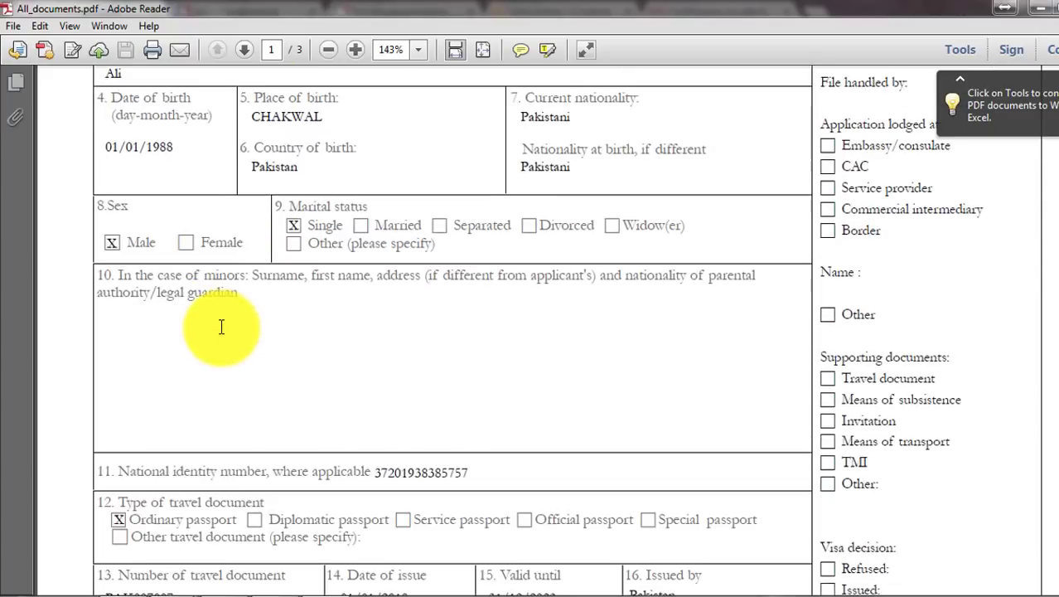
{"action": "left_click_drag", "start_coordinate": [1058, 179], "coordinate": [1058, 550]}
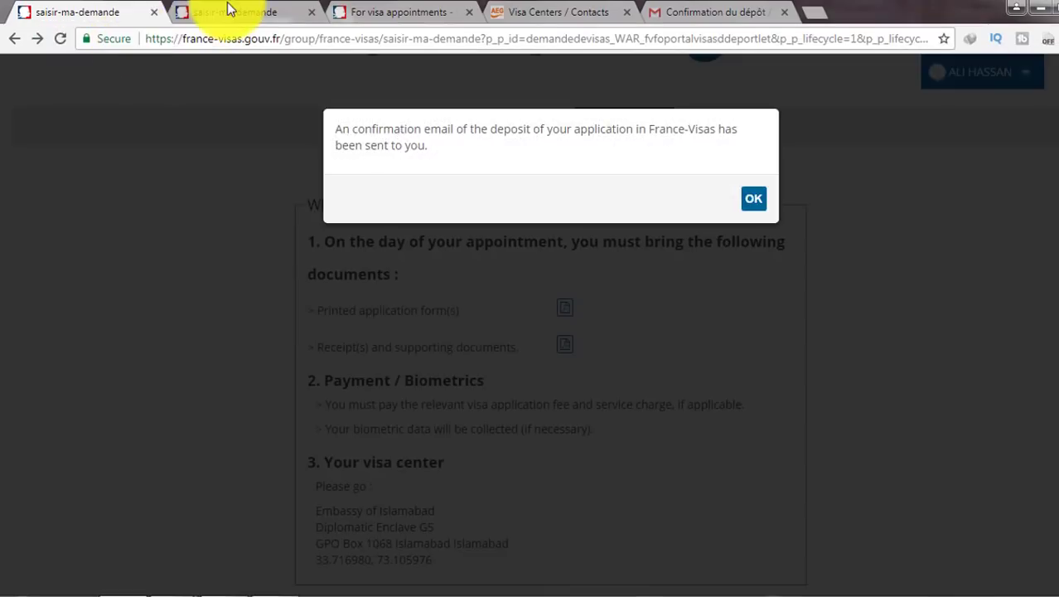
Return to the Finalization page in the browser and download the receipt and supporting documents PDF.
{"action": "left_click", "coordinate": [229, 10]}
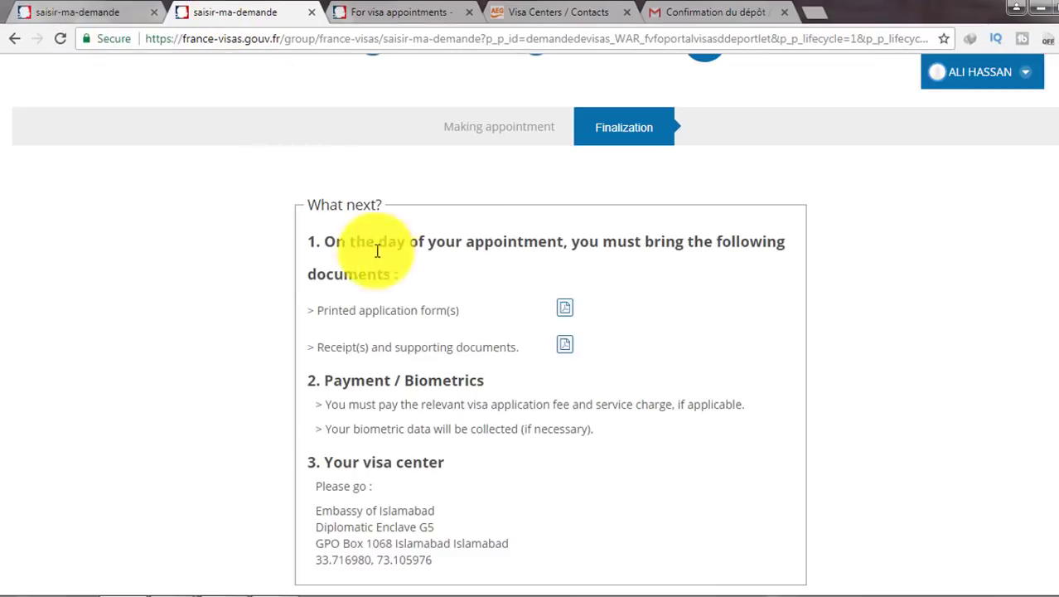
{"action": "left_click", "coordinate": [563, 351]}
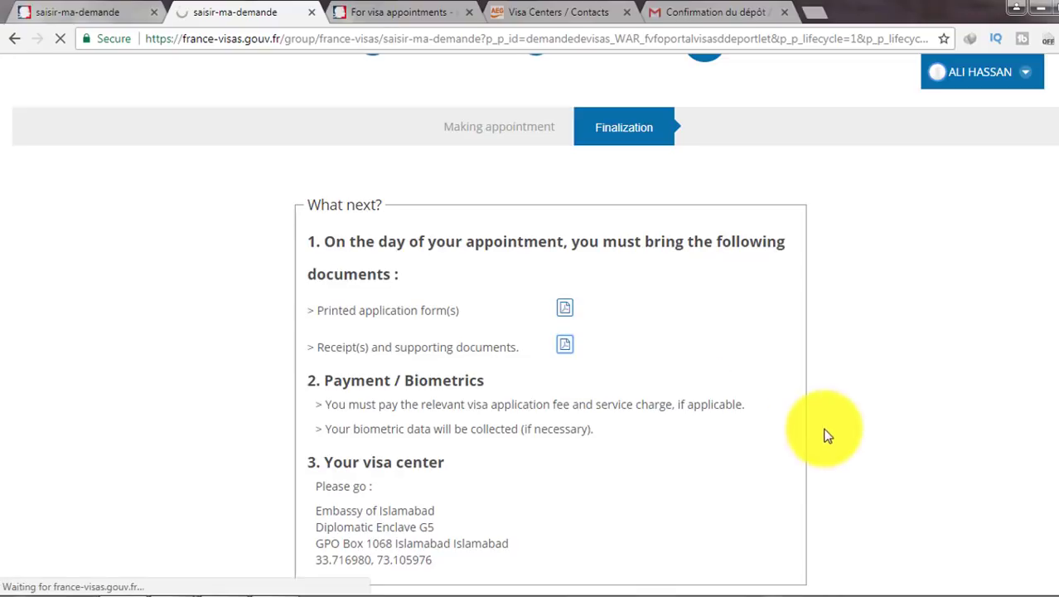
{"action": "left_click", "coordinate": [691, 283]}
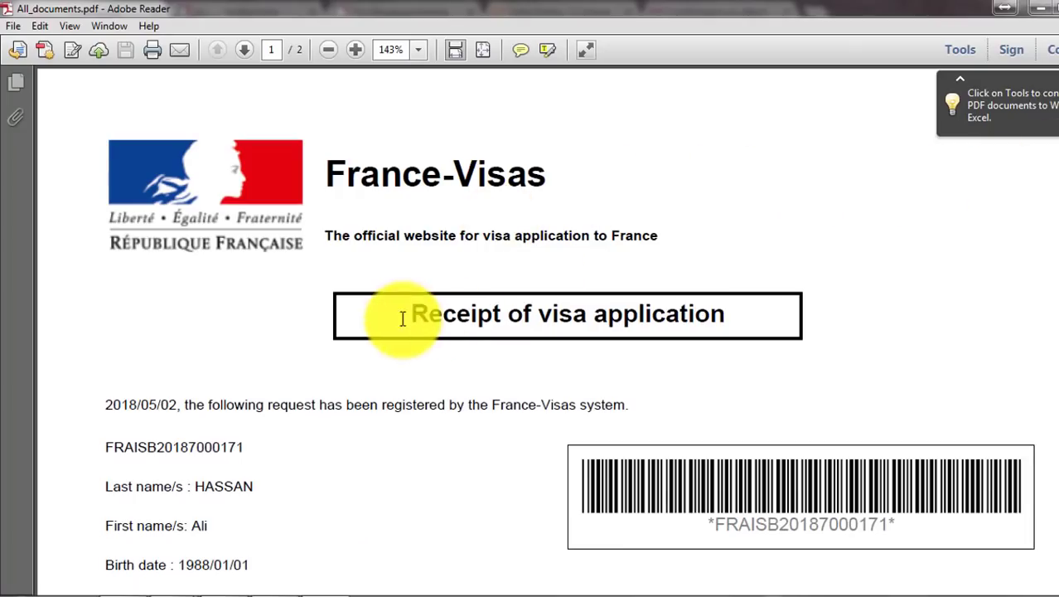
Examine the receipt of visa application, including the applicant details, appointment place and required supporting documents checklist.
{"action": "left_click_drag", "start_coordinate": [411, 313], "coordinate": [744, 392]}
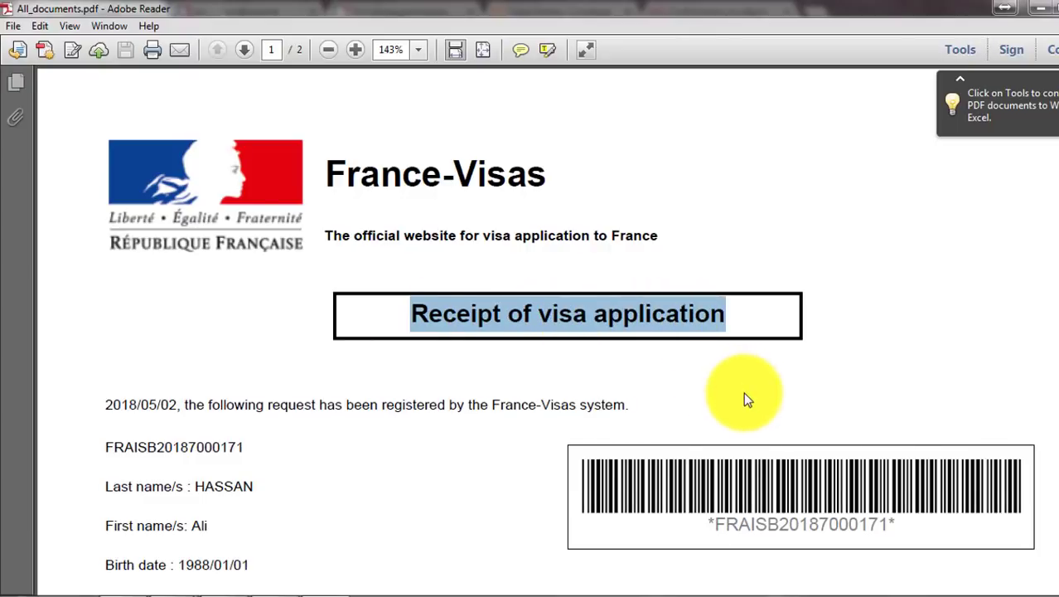
{"action": "scroll", "coordinate": [744, 392], "scroll_direction": "down", "scroll_amount": 1}
{"action": "scroll", "coordinate": [601, 450], "scroll_direction": "down", "scroll_amount": 2}
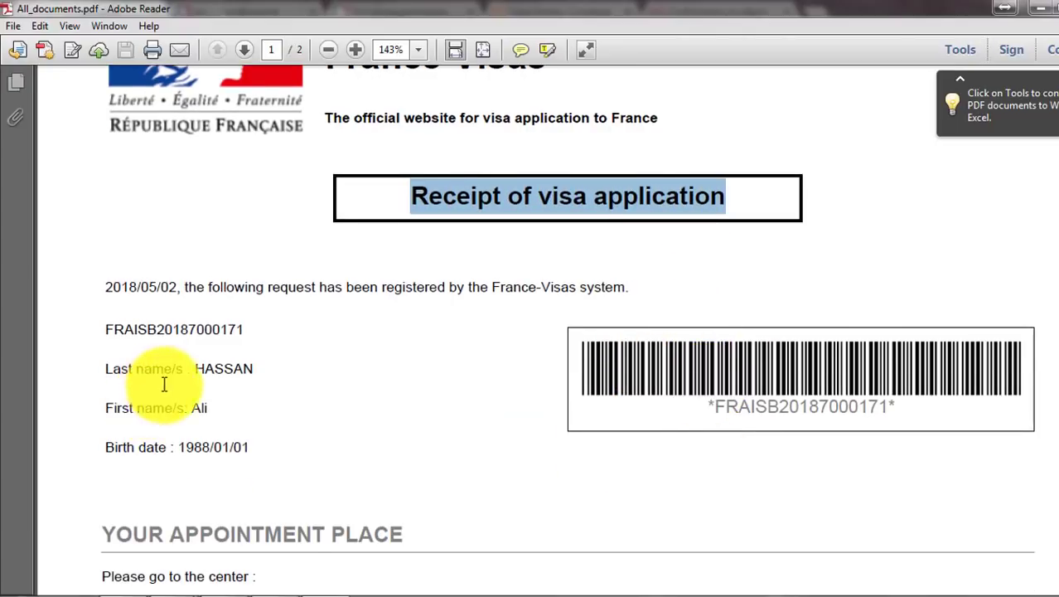
{"action": "scroll", "coordinate": [163, 378], "scroll_direction": "down", "scroll_amount": 4}
{"action": "scroll", "coordinate": [166, 386], "scroll_direction": "down", "scroll_amount": 12}
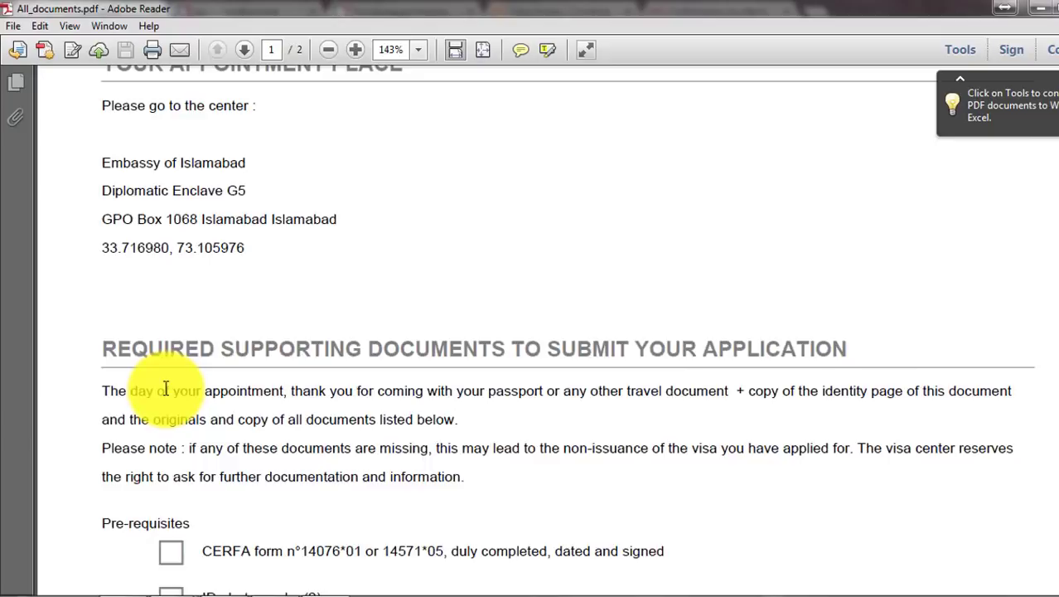
{"action": "scroll", "coordinate": [352, 371], "scroll_direction": "down", "scroll_amount": 8}
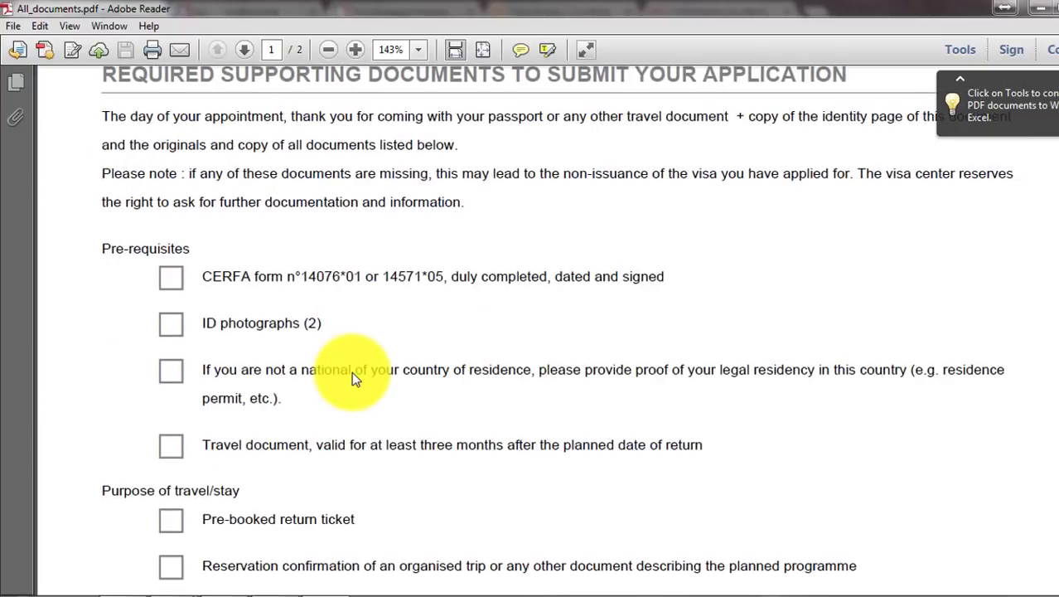
{"action": "scroll", "coordinate": [547, 332], "scroll_direction": "down", "scroll_amount": 15}
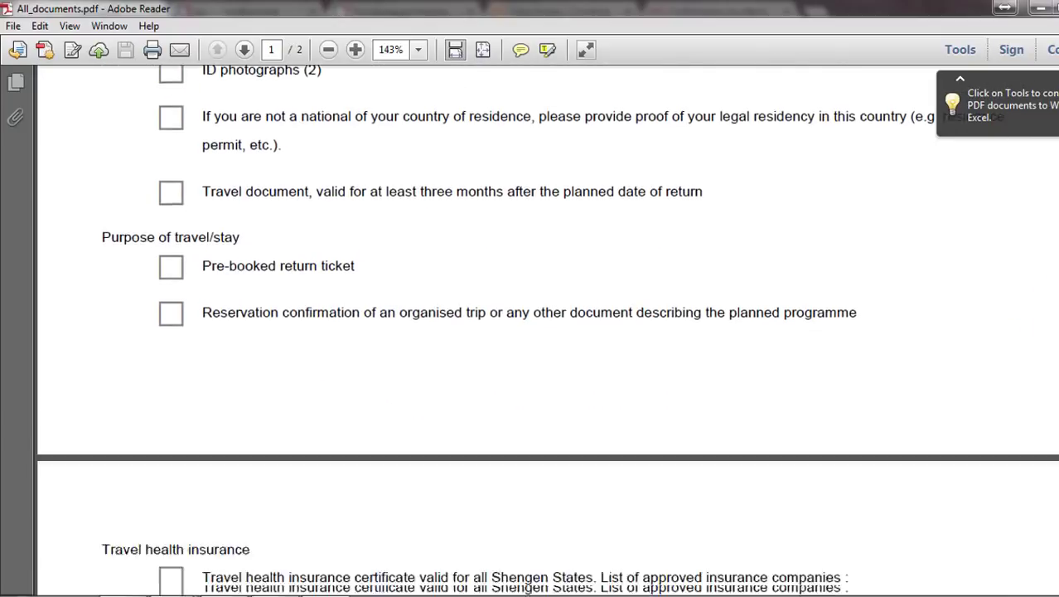
{"action": "scroll", "coordinate": [547, 331], "scroll_direction": "down", "scroll_amount": 3}
{"action": "scroll", "coordinate": [547, 332], "scroll_direction": "up", "scroll_amount": 20}
{"action": "scroll", "coordinate": [793, 229], "scroll_direction": "up", "scroll_amount": 11}
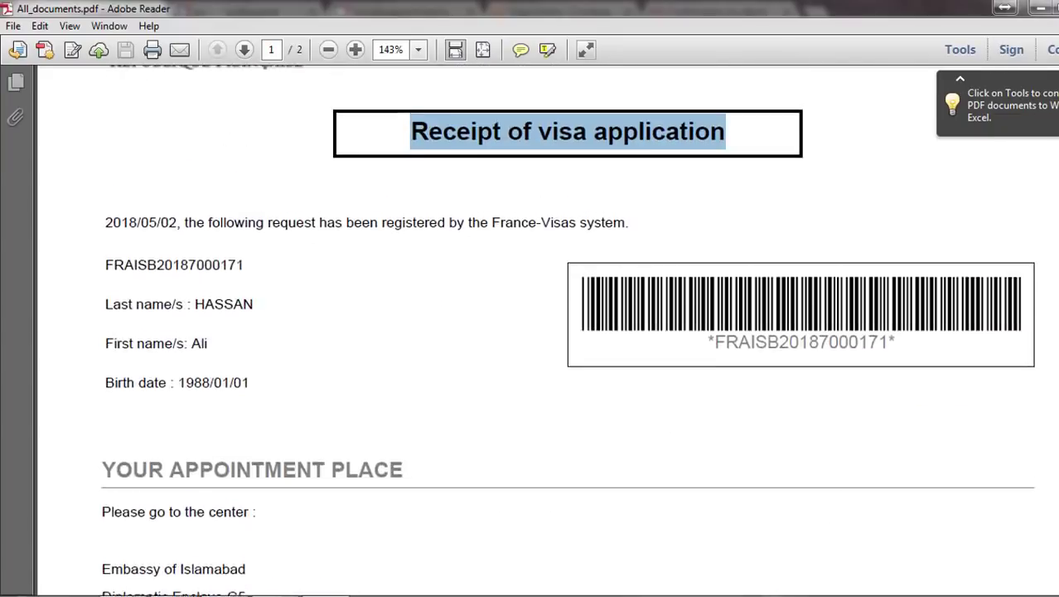
{"action": "left_click", "coordinate": [793, 229]}
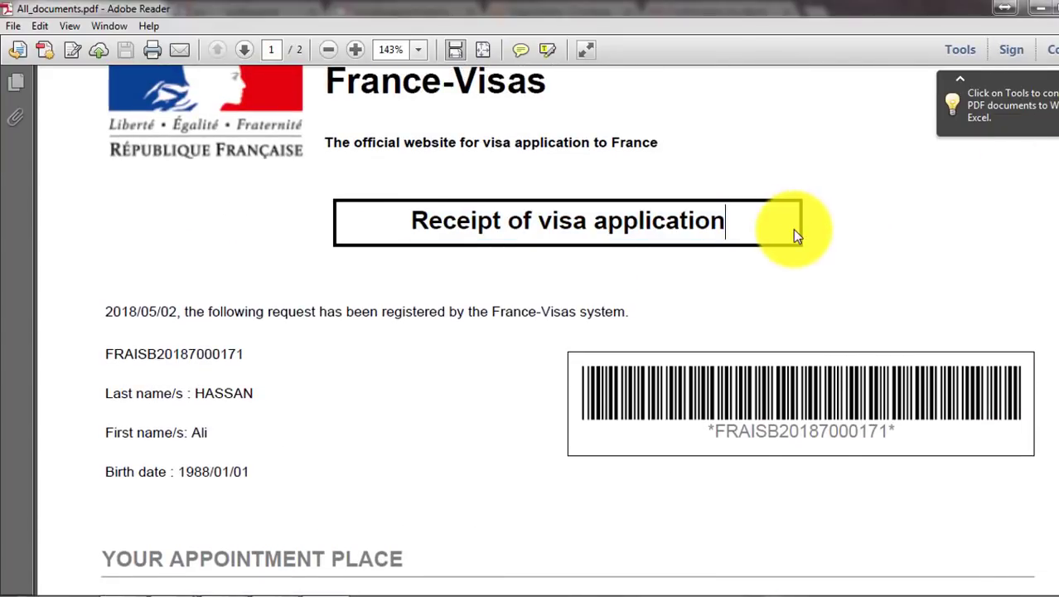